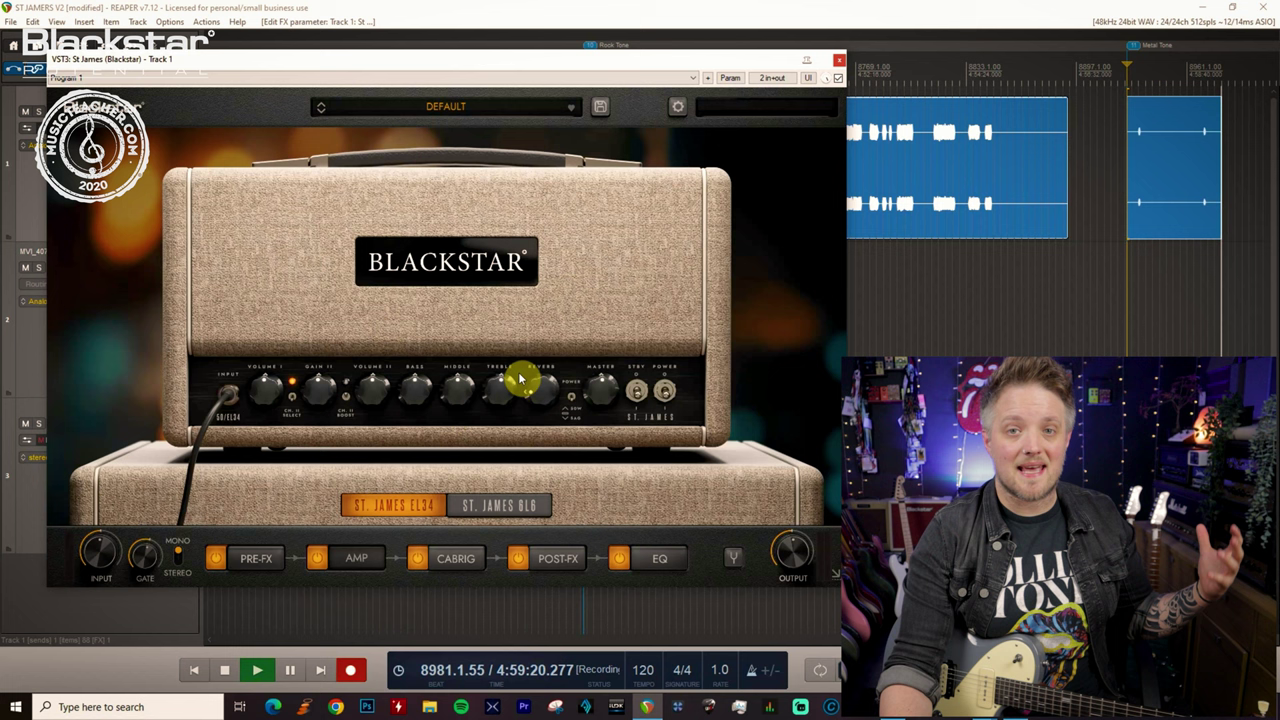
- Try the 6L6 amp model, go back to the EL34, and show the post-FX pedals
{"action": "left_click", "coordinate": [480, 504]}
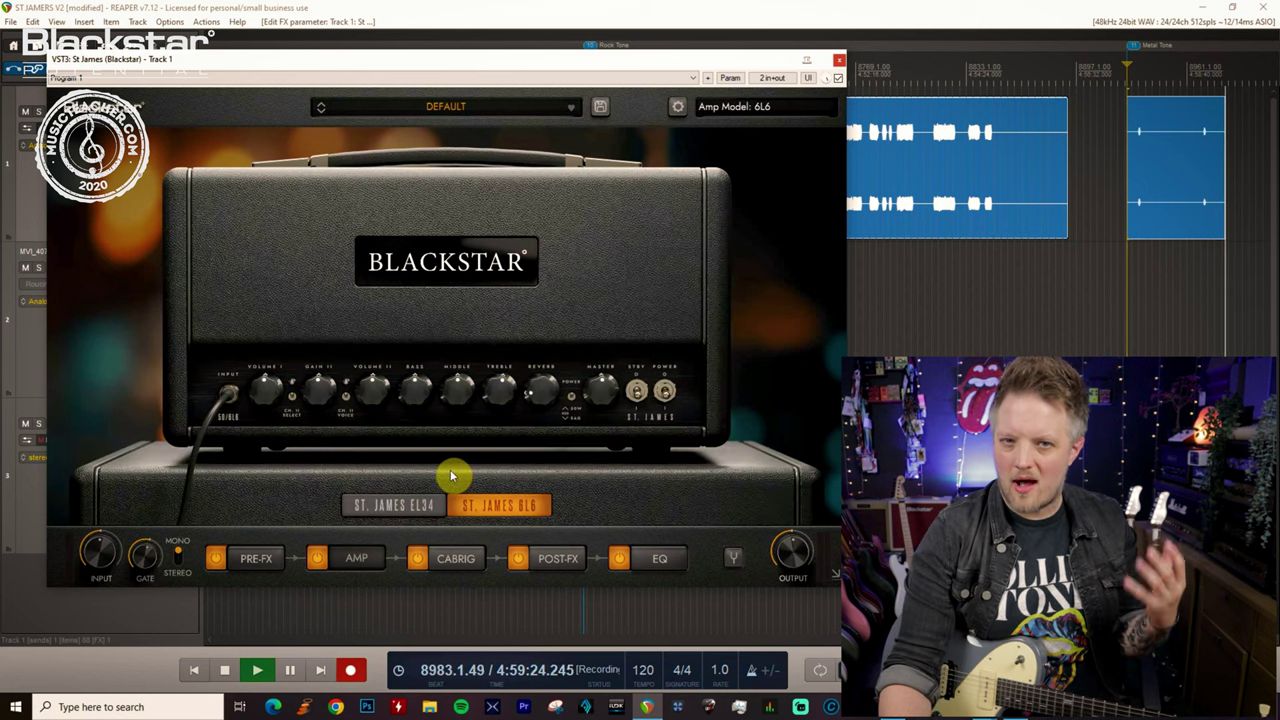
{"action": "left_click", "coordinate": [406, 508]}
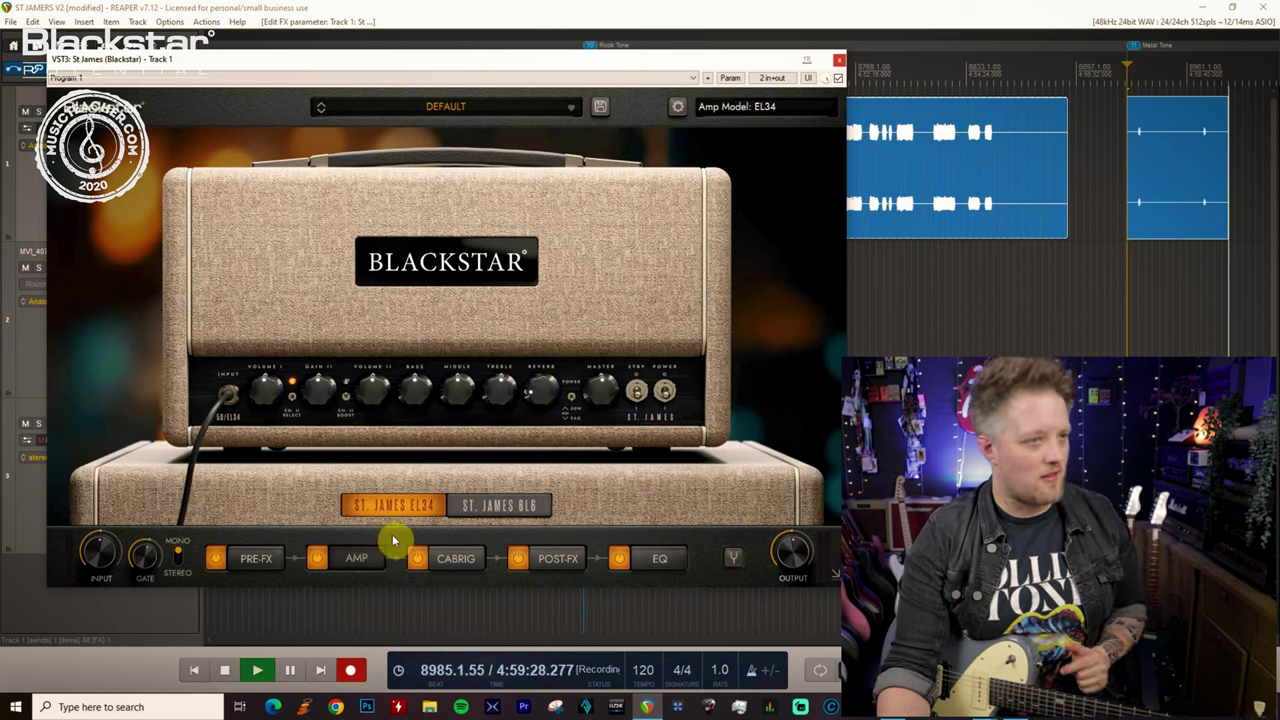
{"action": "left_click", "coordinate": [541, 543]}
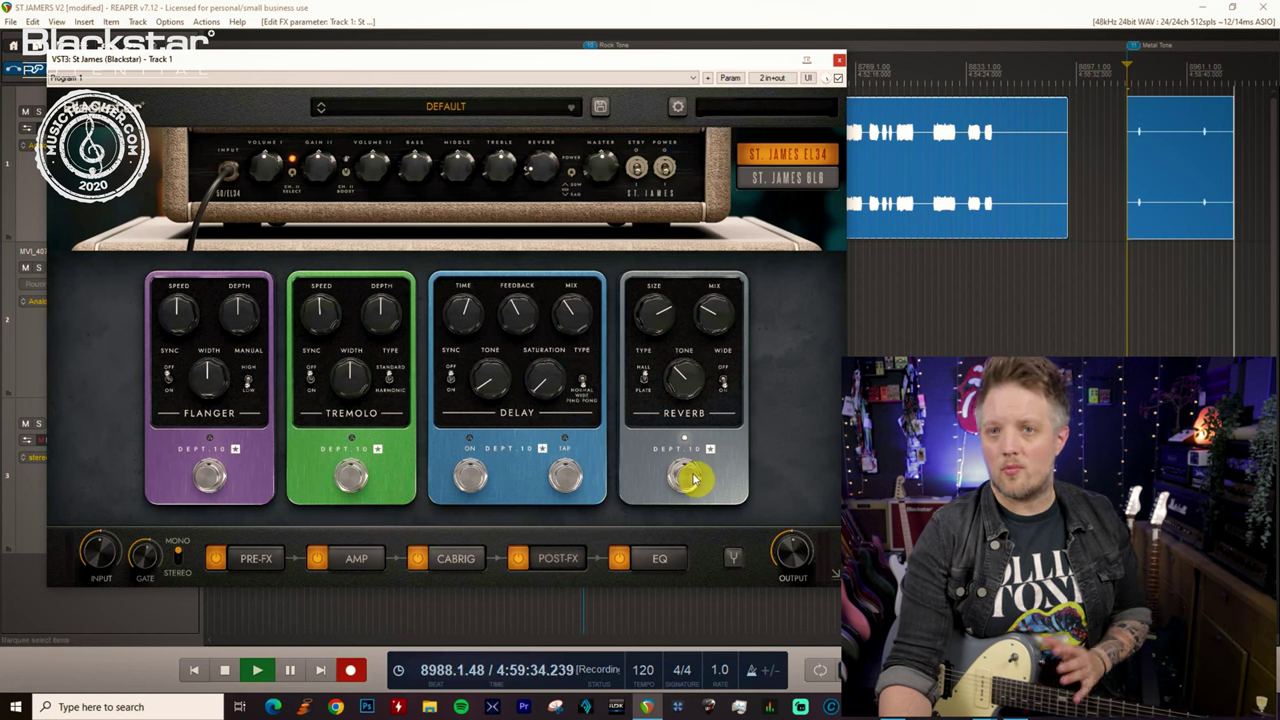
- Check the pre-FX pedals, then show the Cab Rig with its S1 4x12 and S1 Pro 4x12 cabinets
{"action": "left_click", "coordinate": [258, 560]}
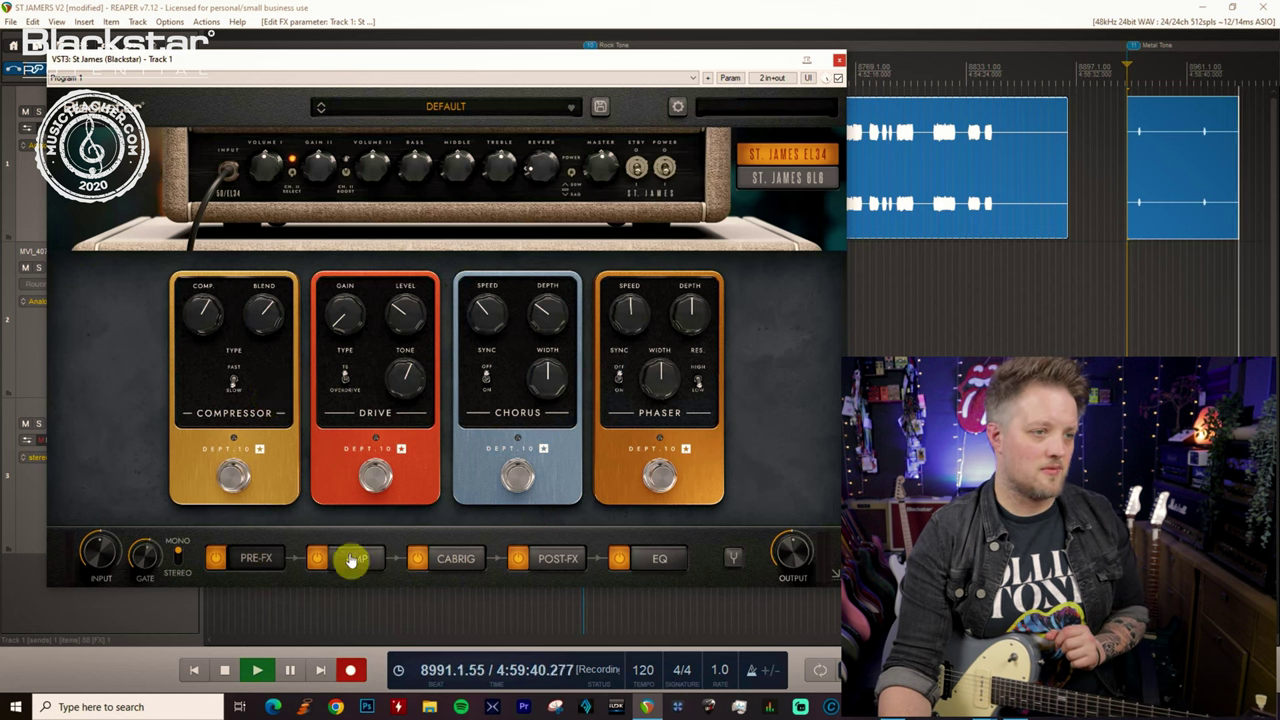
{"action": "left_click", "coordinate": [450, 558]}
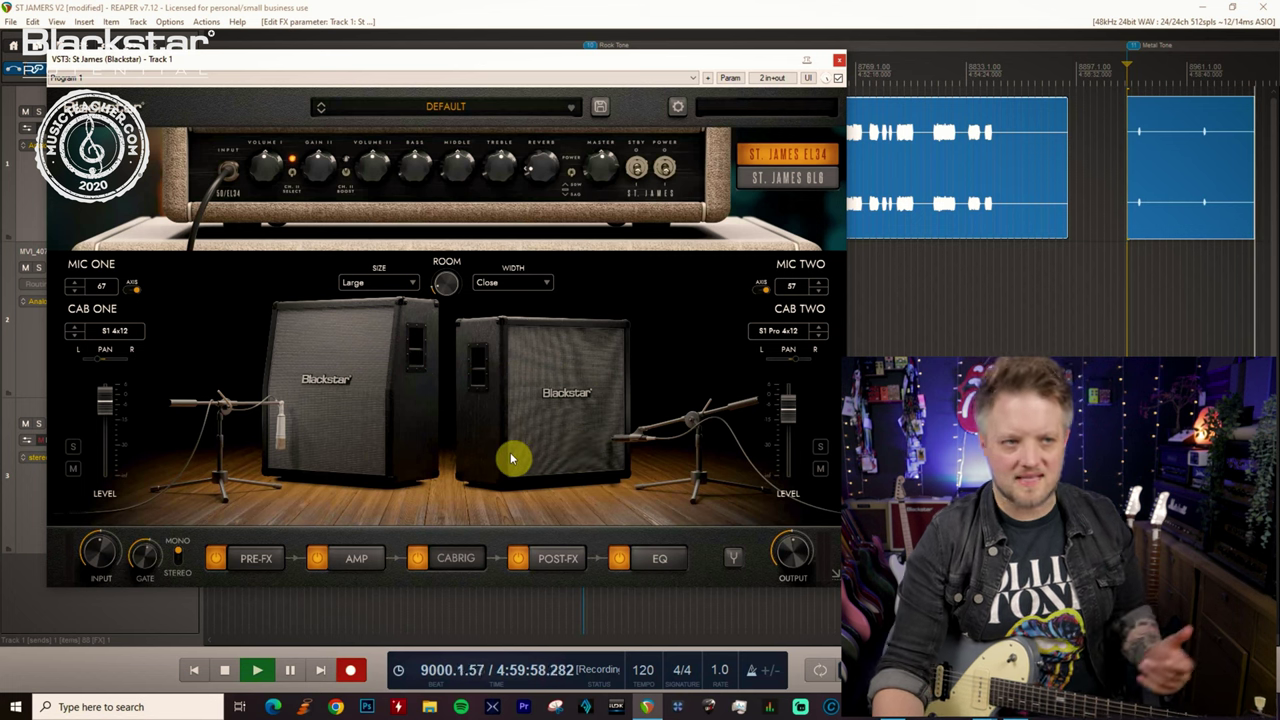
- Mic cabinet one with the 421 dynamic, then review both cabinets' microphone lists, keeping the 57 on cabinet two
{"action": "left_click", "coordinate": [110, 288]}
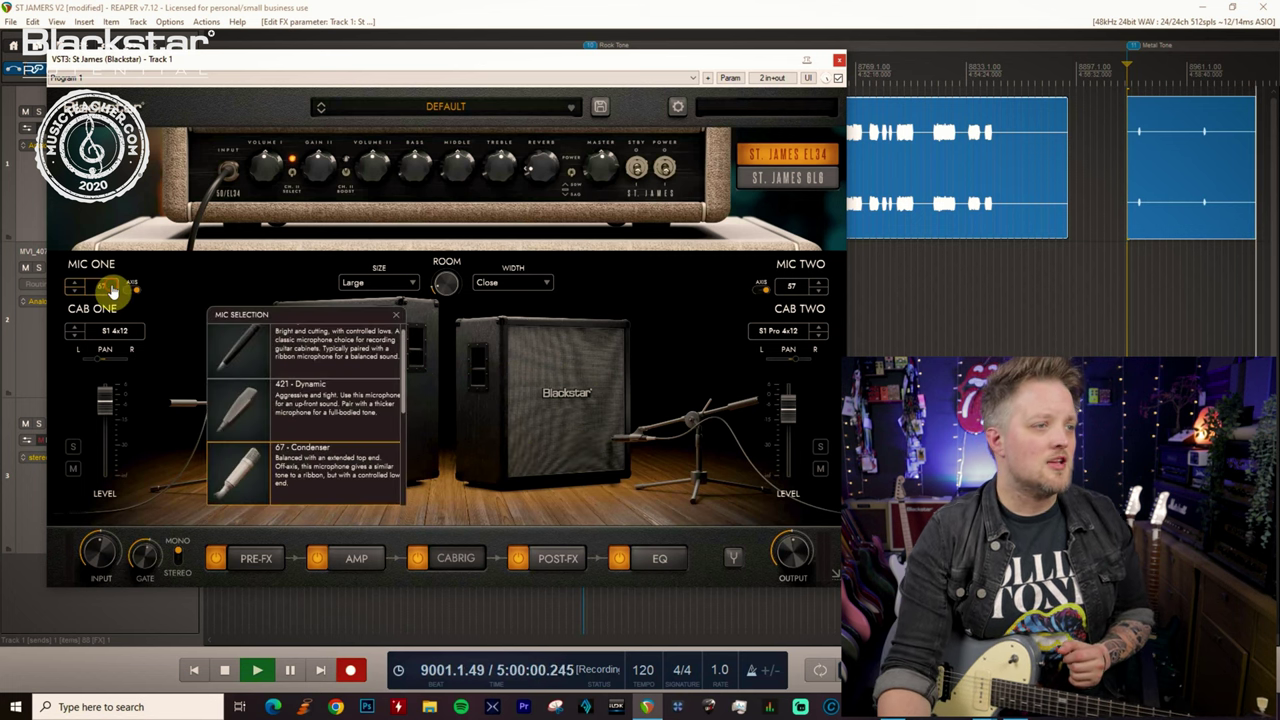
{"action": "left_click", "coordinate": [331, 412]}
{"action": "left_click", "coordinate": [227, 272]}
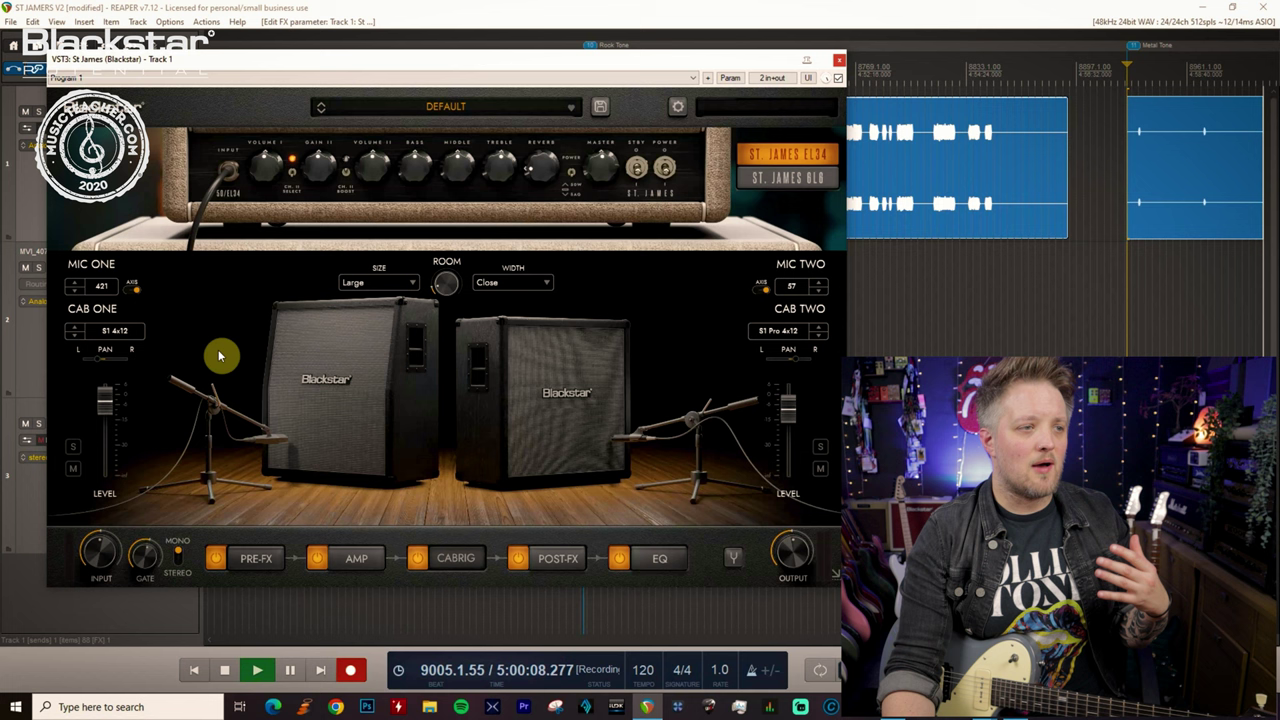
{"action": "left_click", "coordinate": [108, 288]}
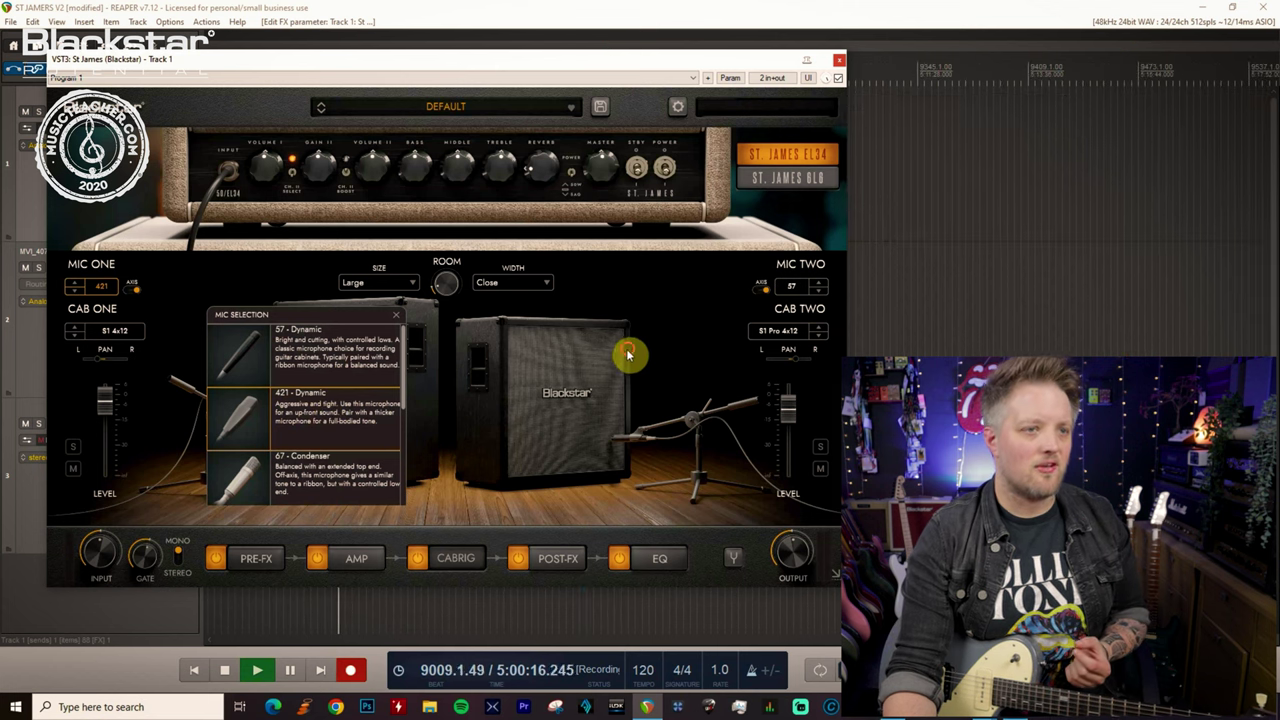
{"action": "left_click", "coordinate": [790, 287]}
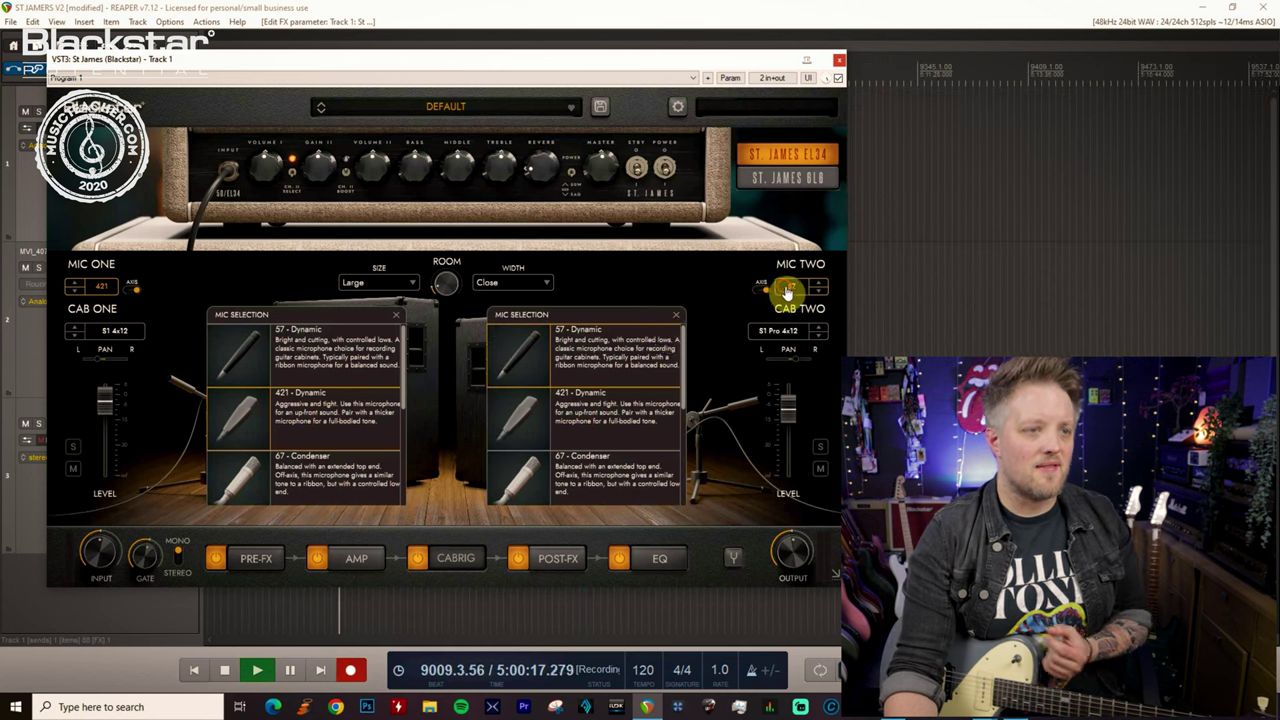
{"action": "left_click", "coordinate": [676, 315]}
{"action": "left_click", "coordinate": [401, 319]}
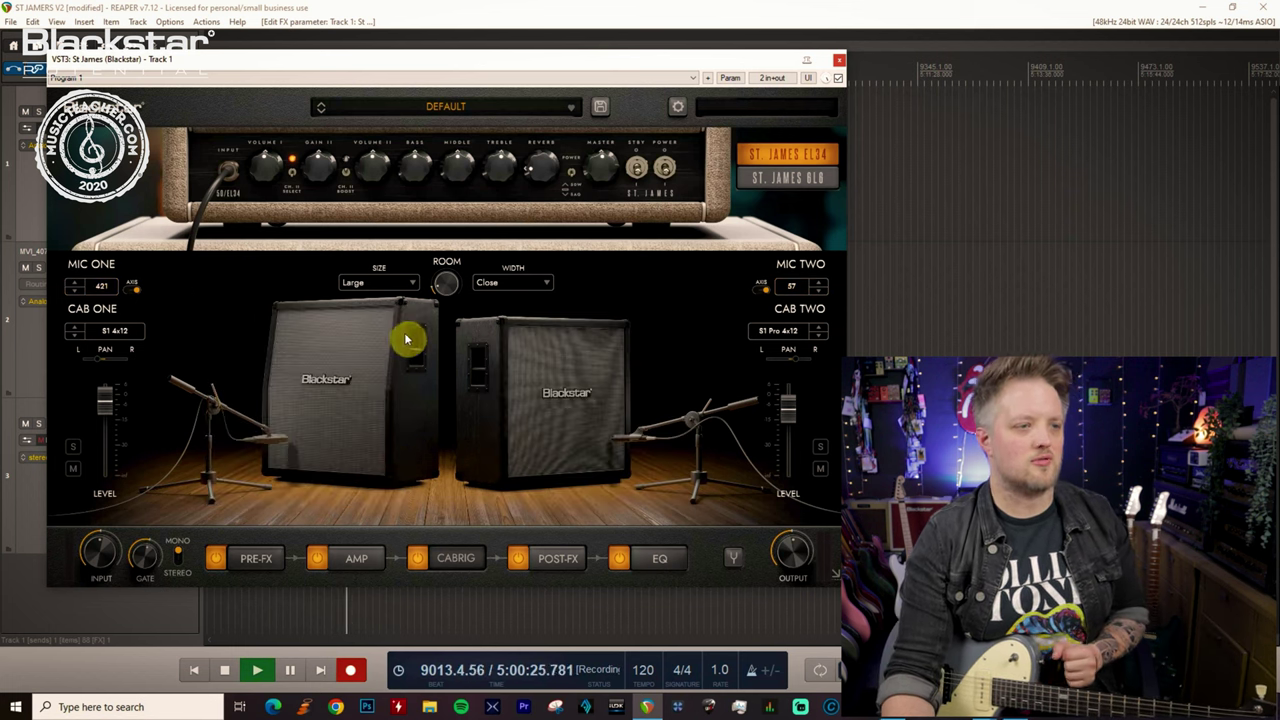
- On the EL34 amp, engage Channel II boost and set Volume II 6.8, Bass 5.4, Middle 7.8
{"action": "left_click", "coordinate": [361, 561]}
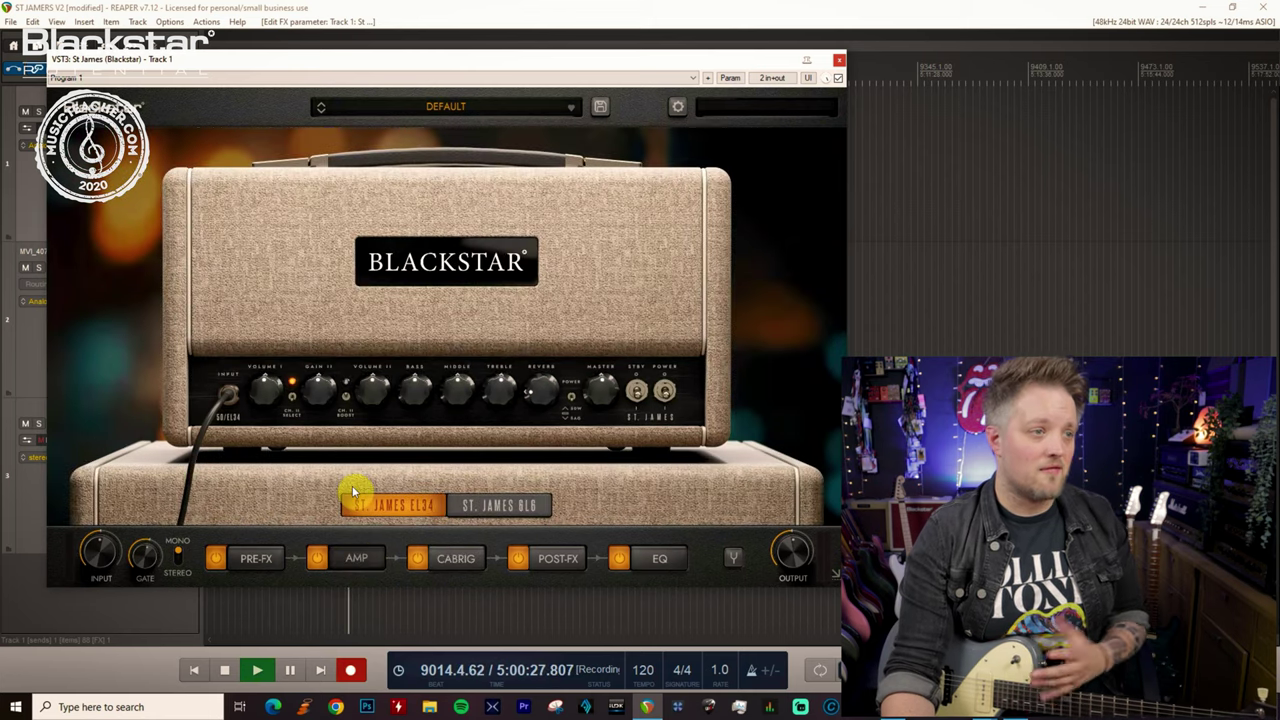
{"action": "left_click", "coordinate": [345, 402]}
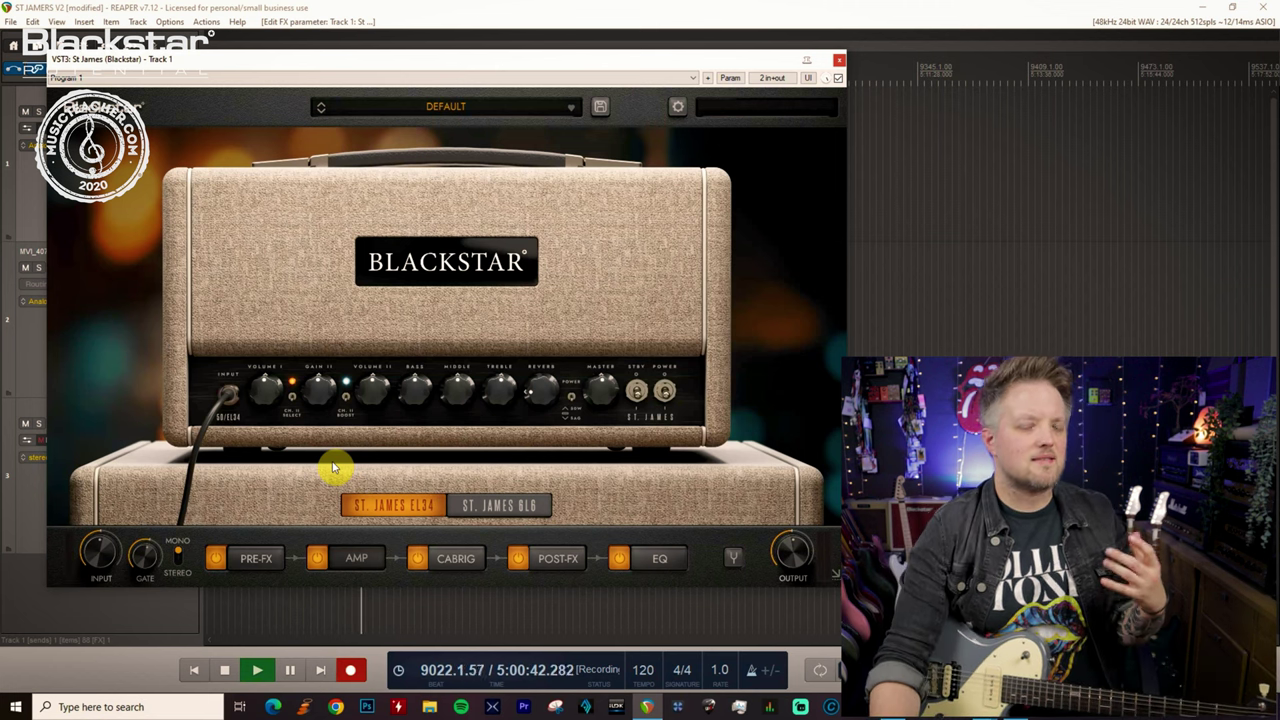
{"action": "left_click_drag", "start_coordinate": [371, 389], "coordinate": [425, 390]}
{"action": "left_click", "coordinate": [615, 393]}
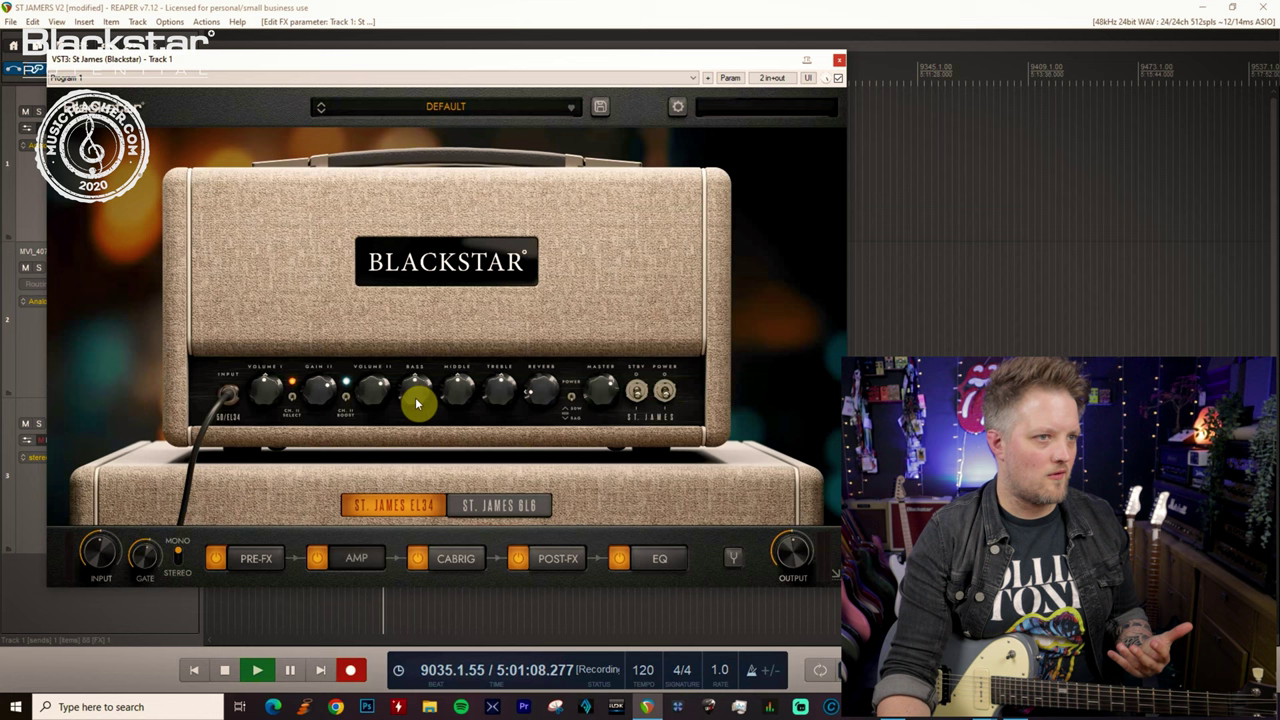
{"action": "left_click_drag", "start_coordinate": [418, 402], "coordinate": [508, 388]}
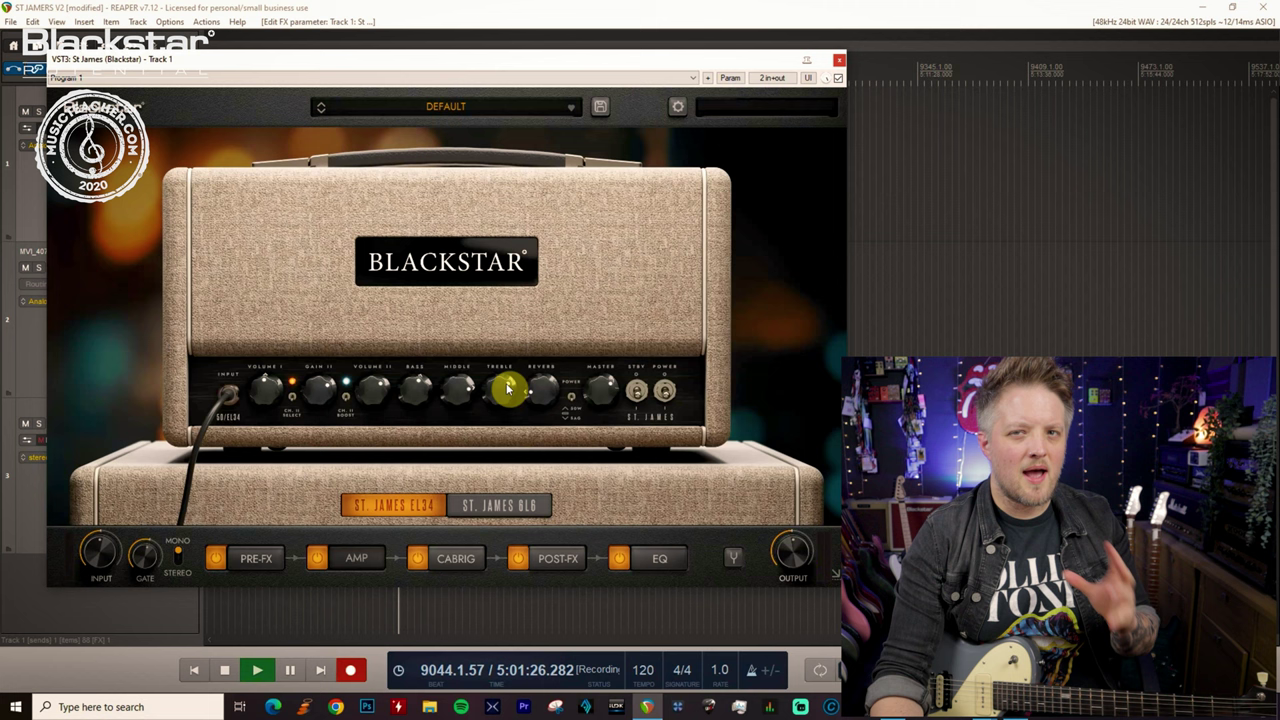
{"action": "left_click_drag", "start_coordinate": [452, 404], "coordinate": [424, 392]}
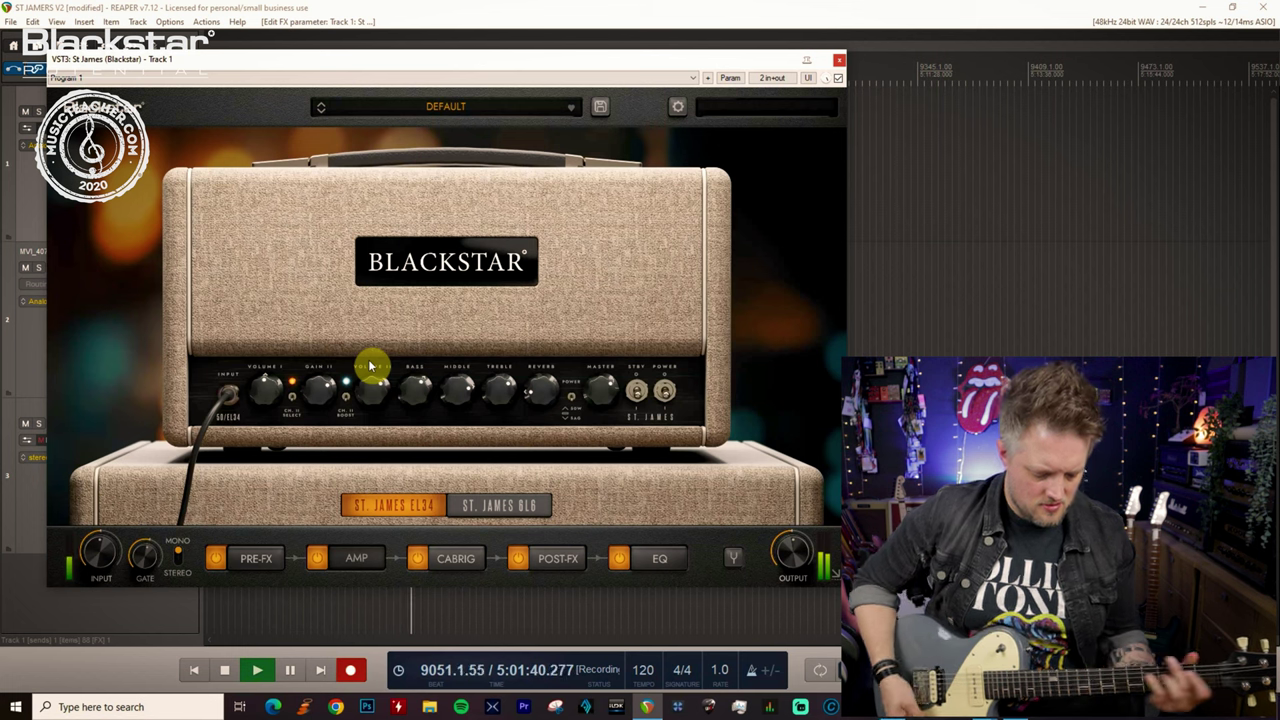
- Engage the pre-FX compressor pedal with sustain at 4.8 and type set to Fast
{"action": "left_click", "coordinate": [256, 558]}
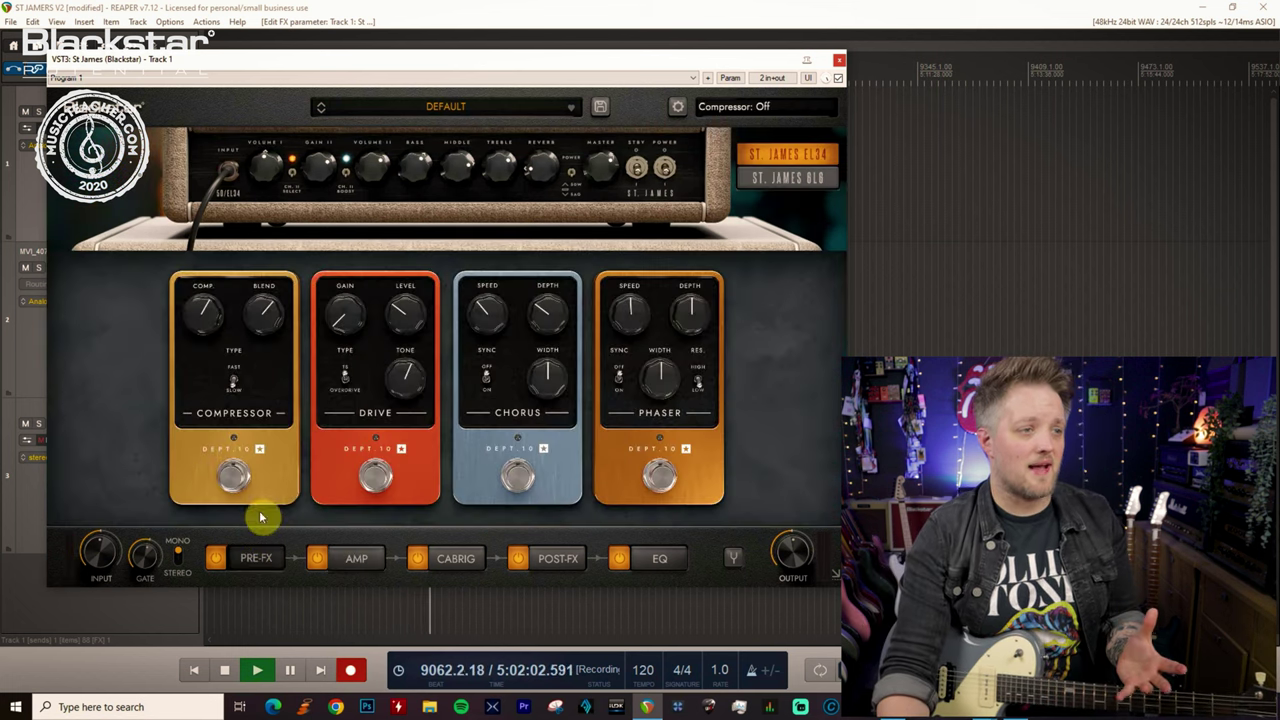
{"action": "left_click", "coordinate": [235, 477]}
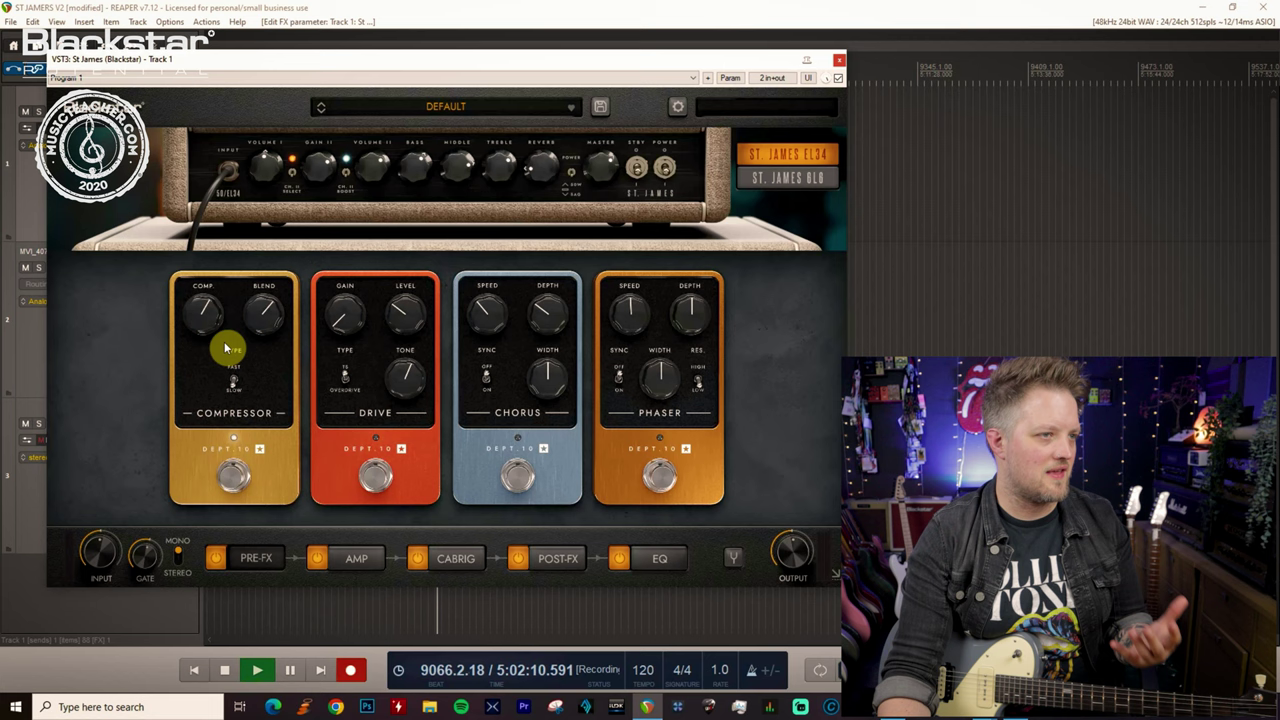
{"action": "mouse_move", "coordinate": [205, 328]}
{"action": "left_click_drag", "start_coordinate": [205, 329], "coordinate": [271, 357]}
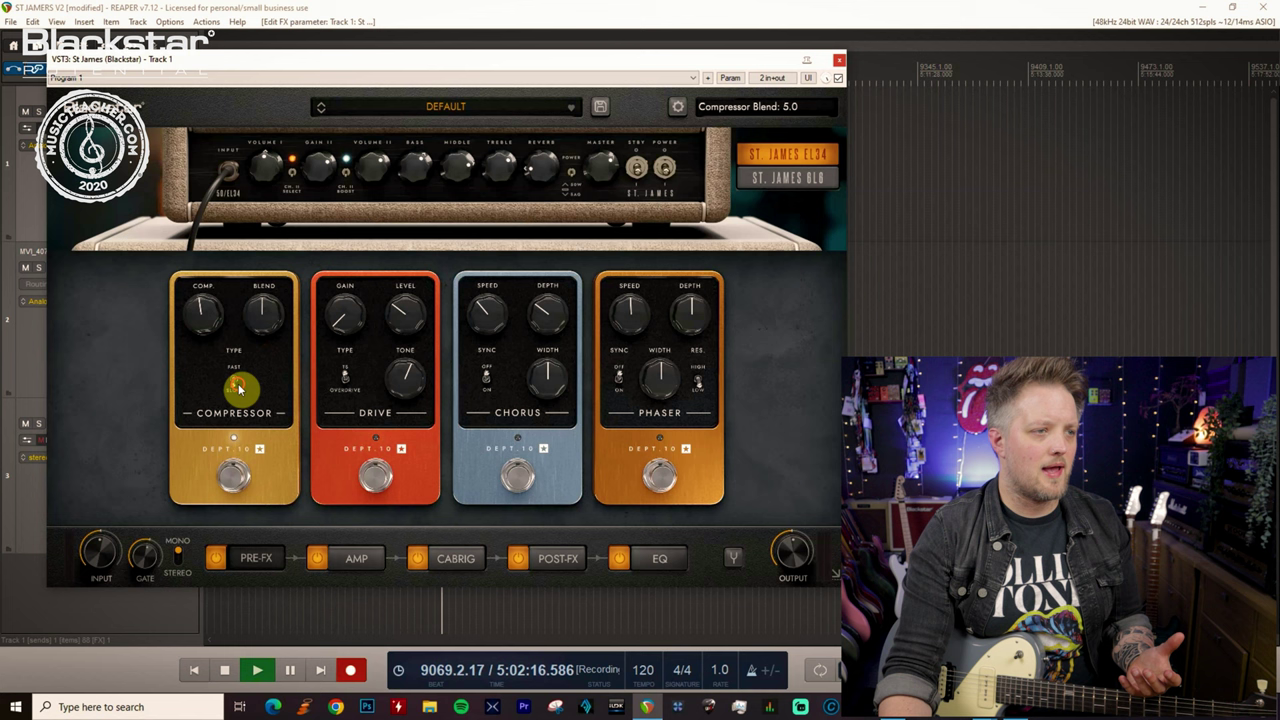
{"action": "left_click", "coordinate": [238, 389]}
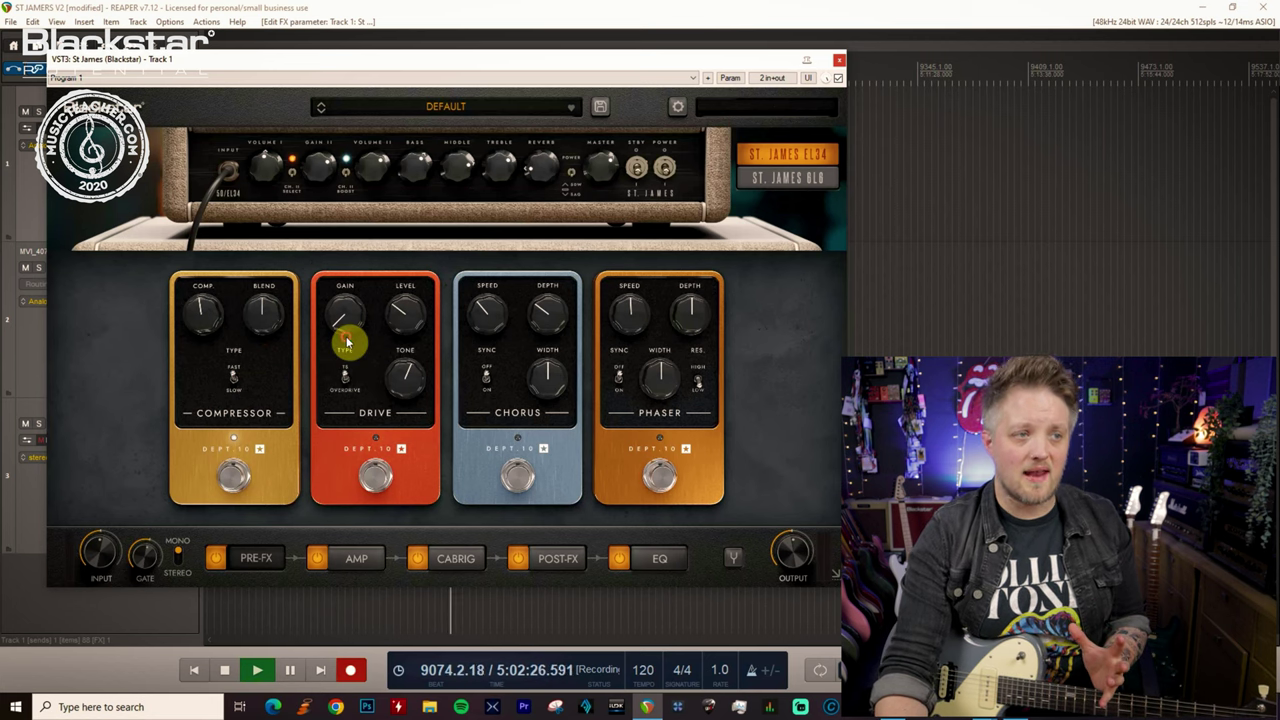
- Turn the drive pedal on with gain at 0.0 and its tone adjusted, then return to the amp head
{"action": "left_click", "coordinate": [378, 478]}
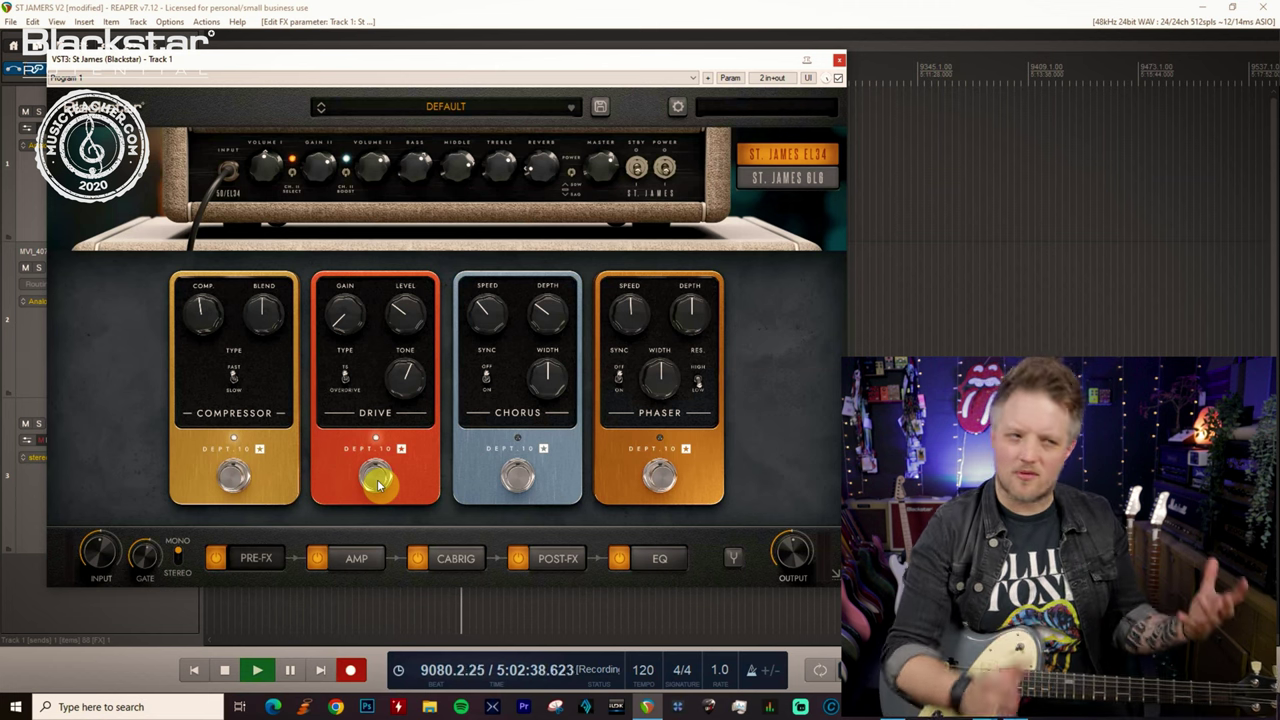
{"action": "left_click", "coordinate": [378, 484]}
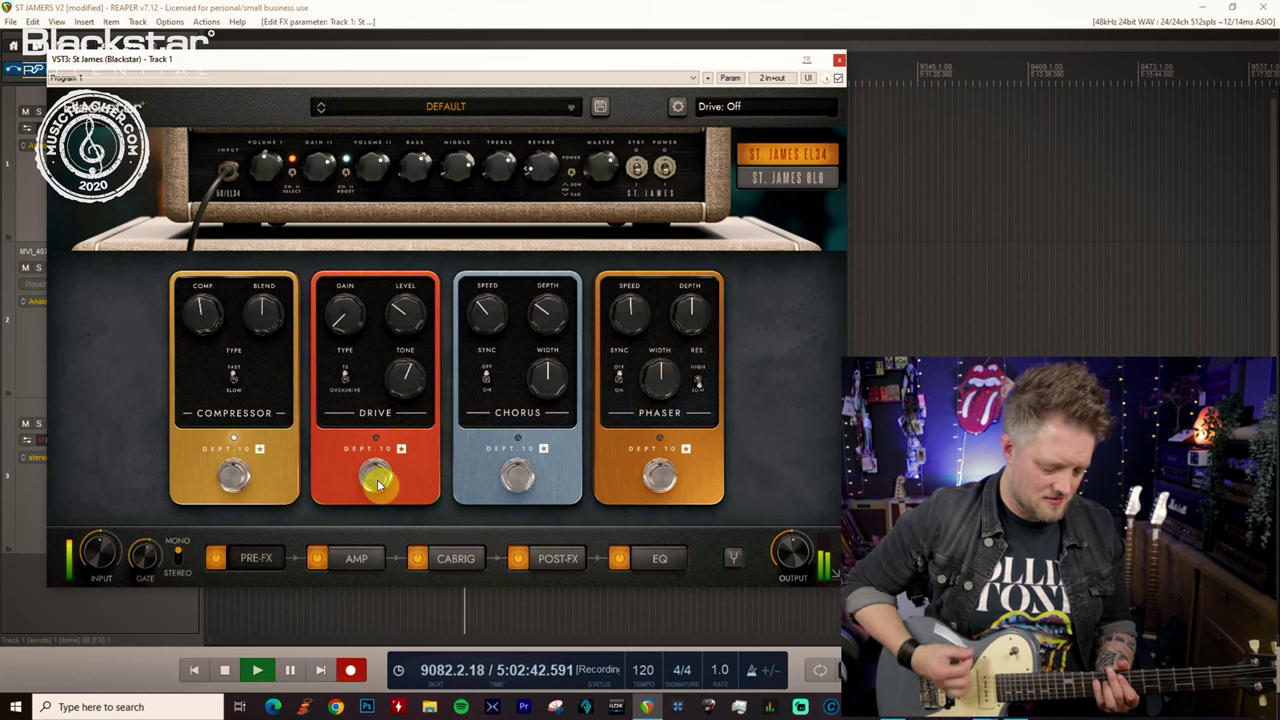
{"action": "left_click", "coordinate": [377, 479]}
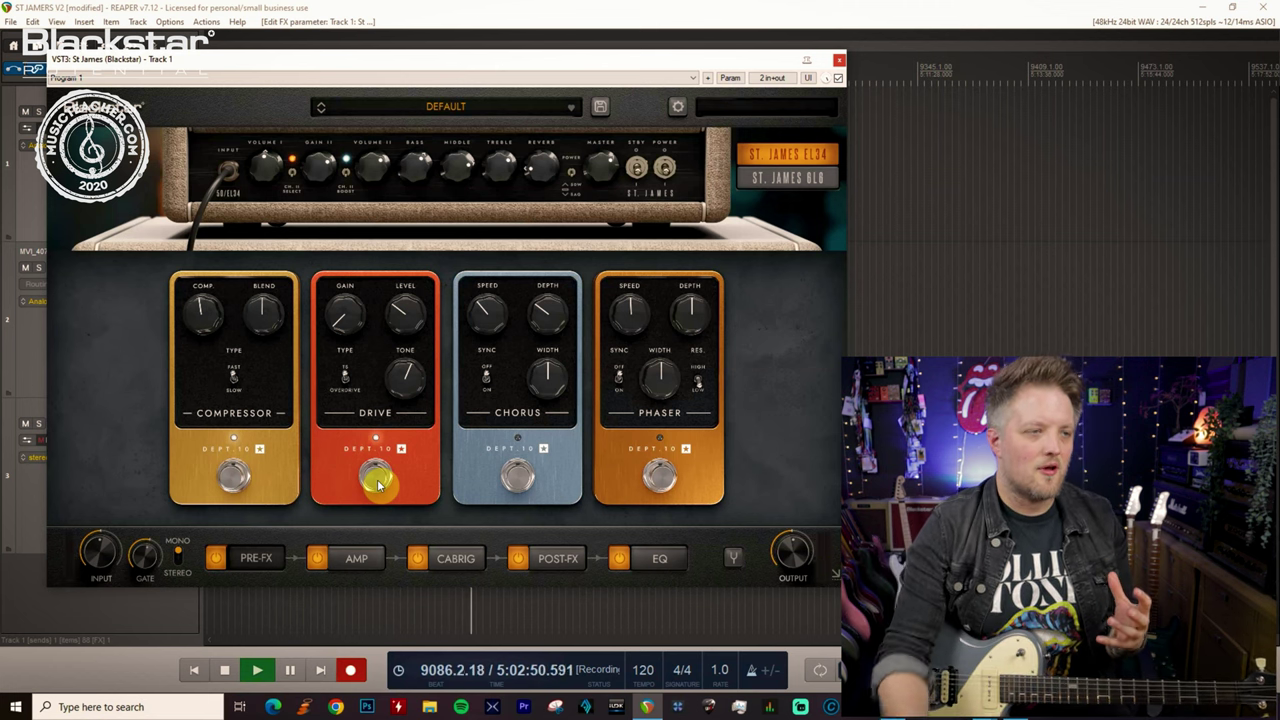
{"action": "mouse_move", "coordinate": [338, 310]}
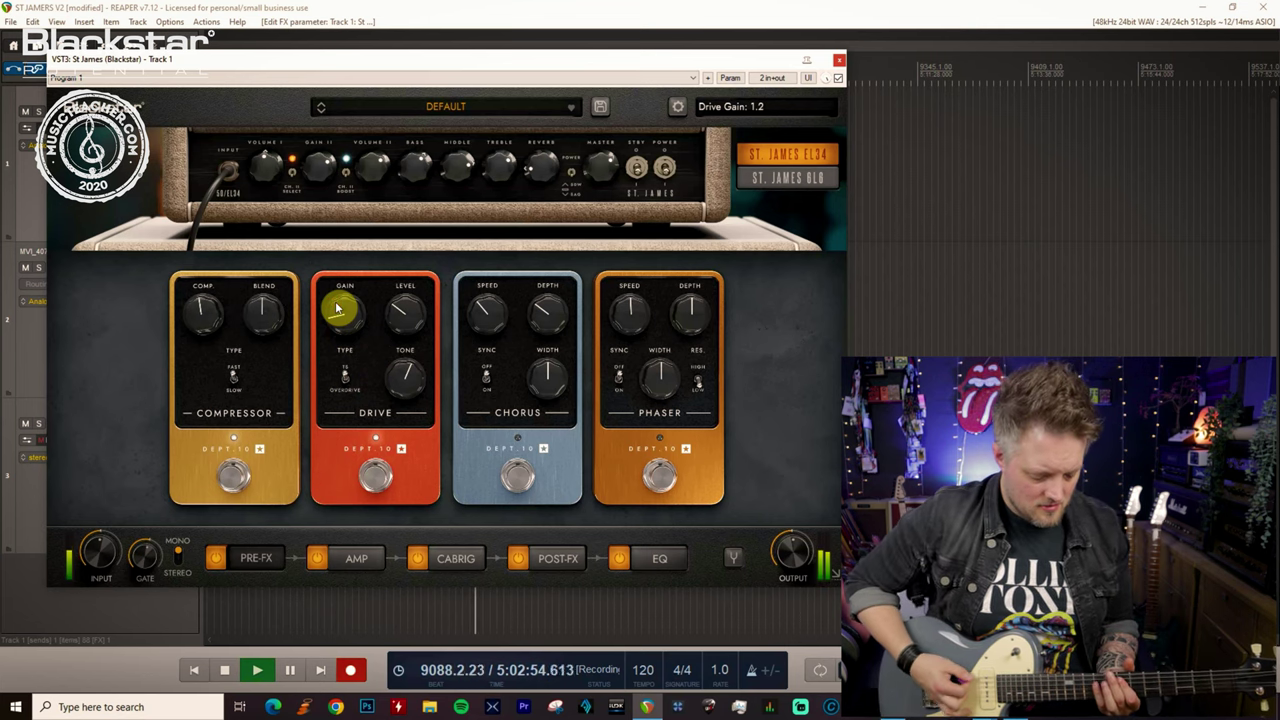
{"action": "left_click_drag", "start_coordinate": [338, 310], "coordinate": [343, 330]}
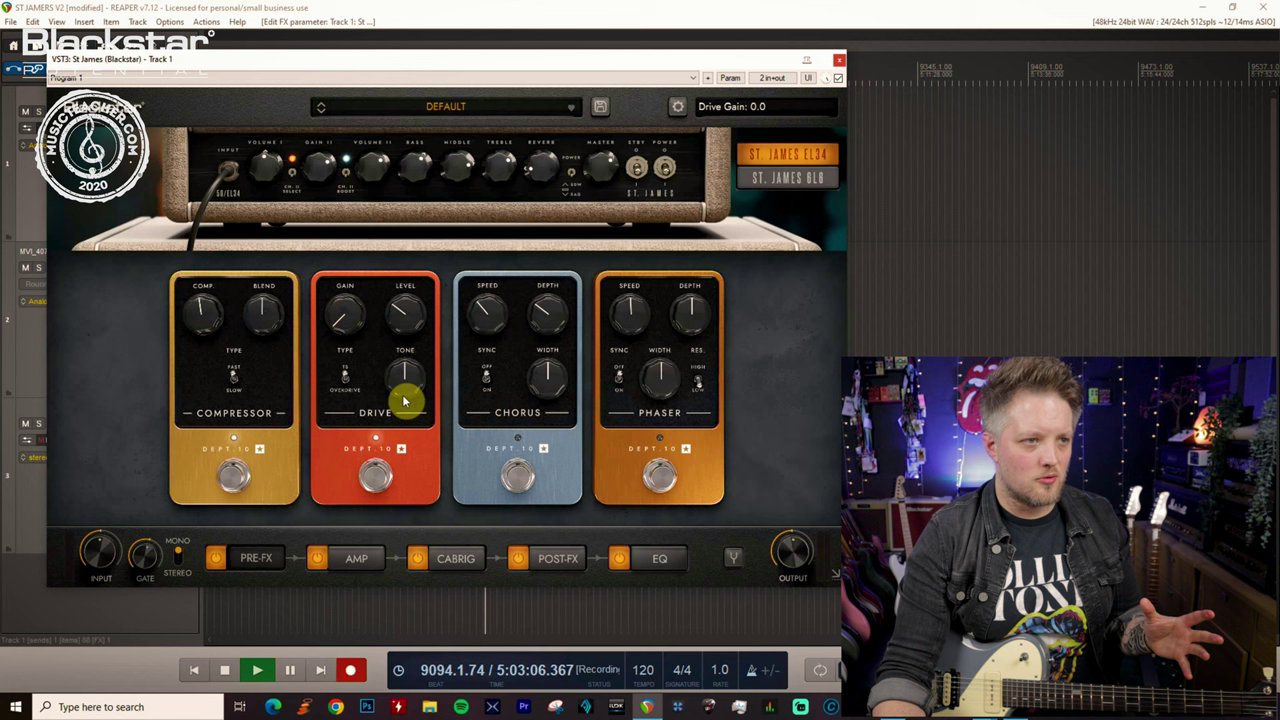
{"action": "mouse_move", "coordinate": [405, 385]}
{"action": "left_mouse_down"}
{"action": "mouse_move", "coordinate": [409, 352]}
{"action": "mouse_move", "coordinate": [415, 420]}
{"action": "mouse_move", "coordinate": [409, 385]}
{"action": "left_mouse_up"}
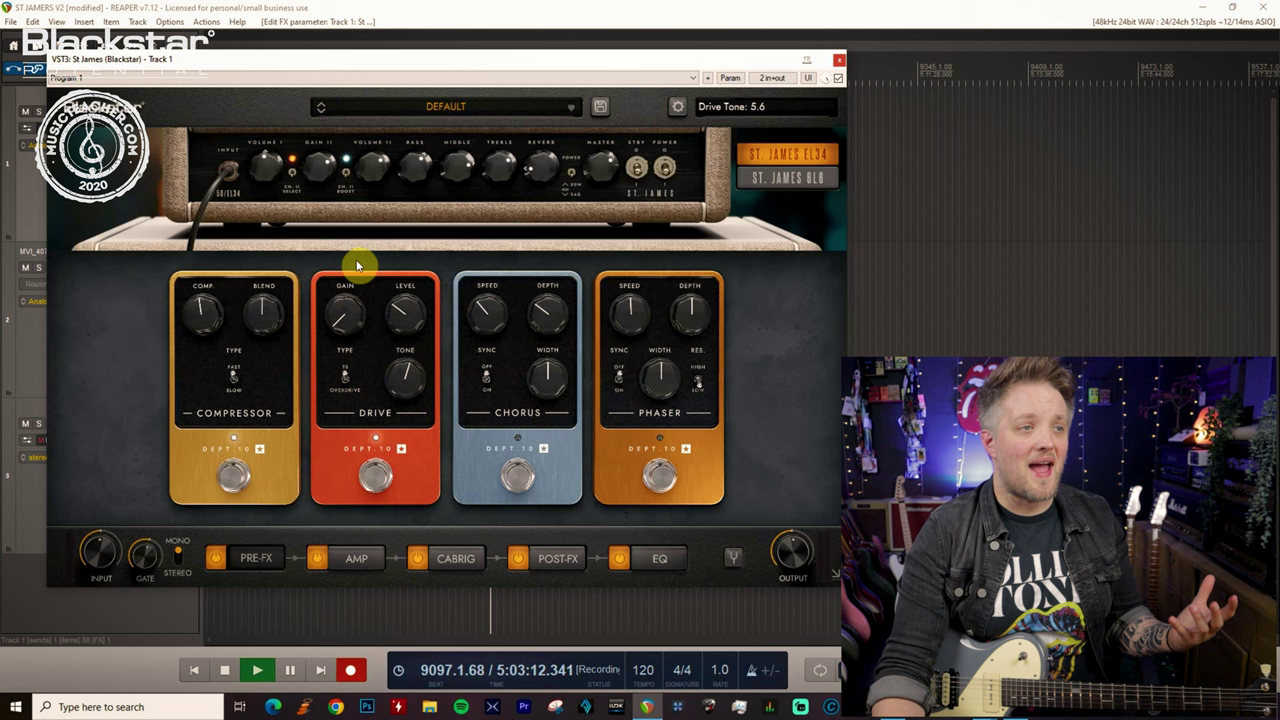
{"action": "left_click", "coordinate": [354, 560]}
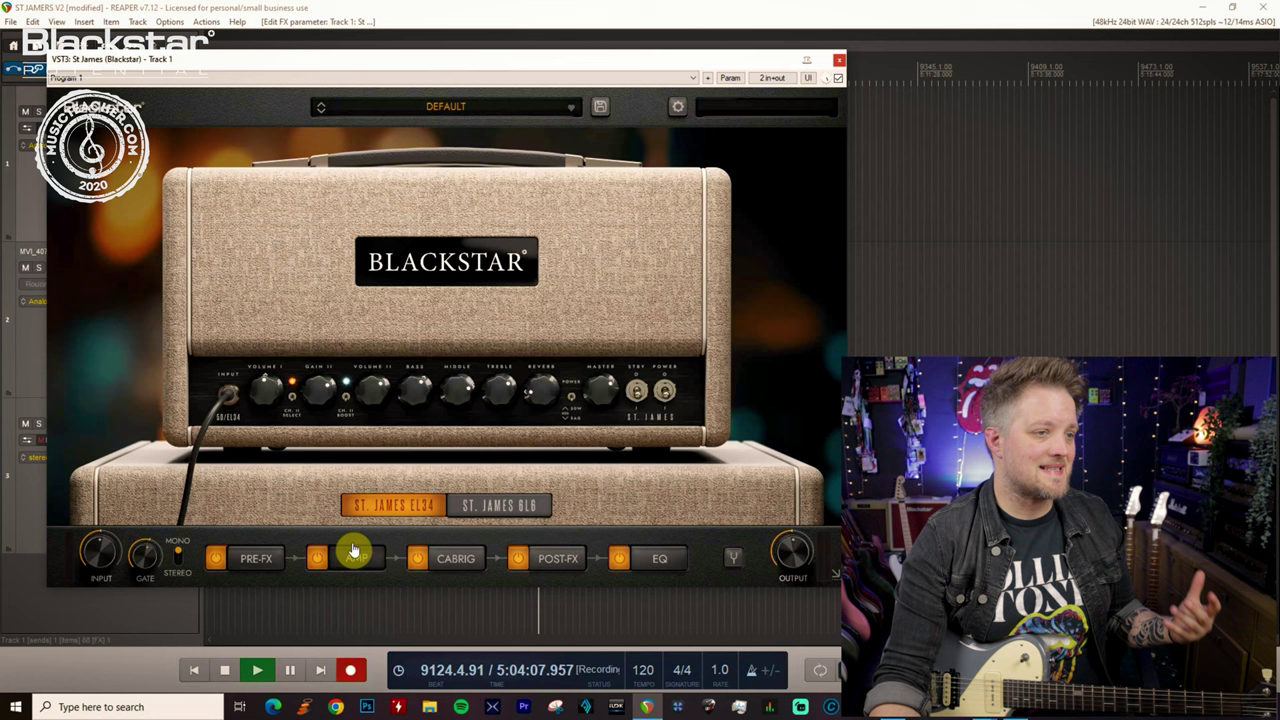
- Switch the amp model to 6L6 and select Channel II
{"action": "left_click", "coordinate": [494, 508]}
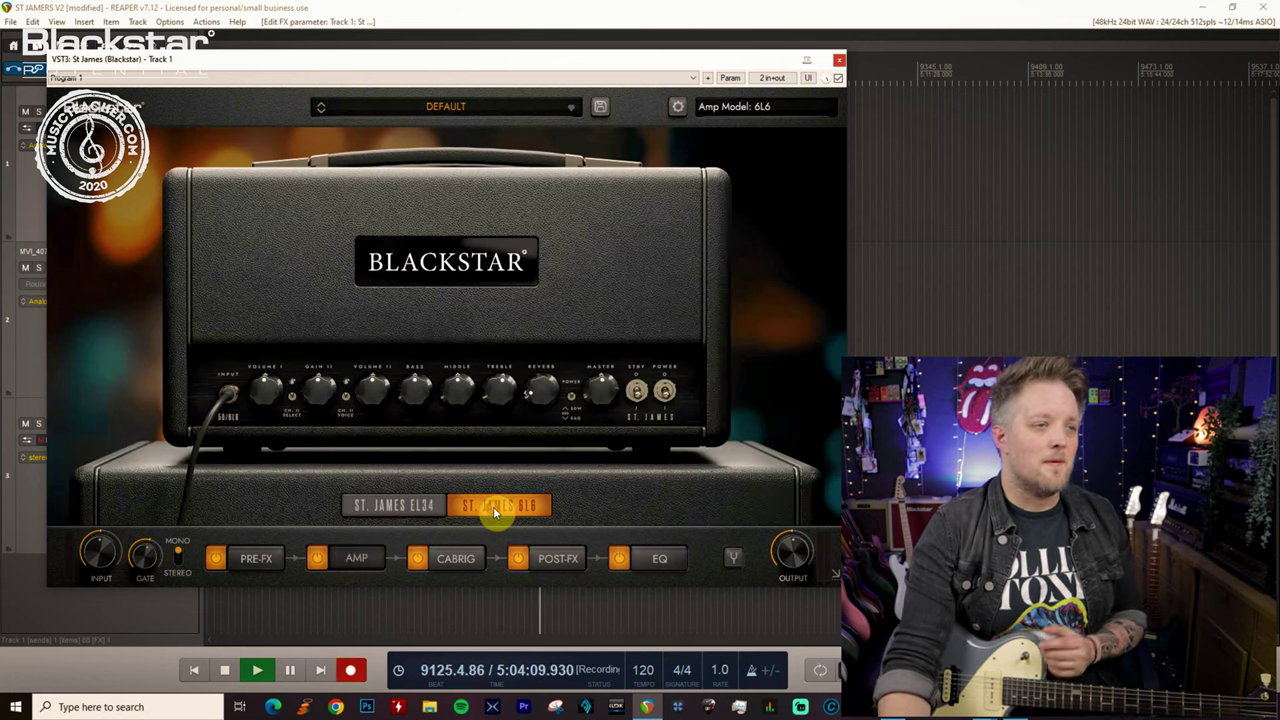
{"action": "left_click", "coordinate": [252, 558]}
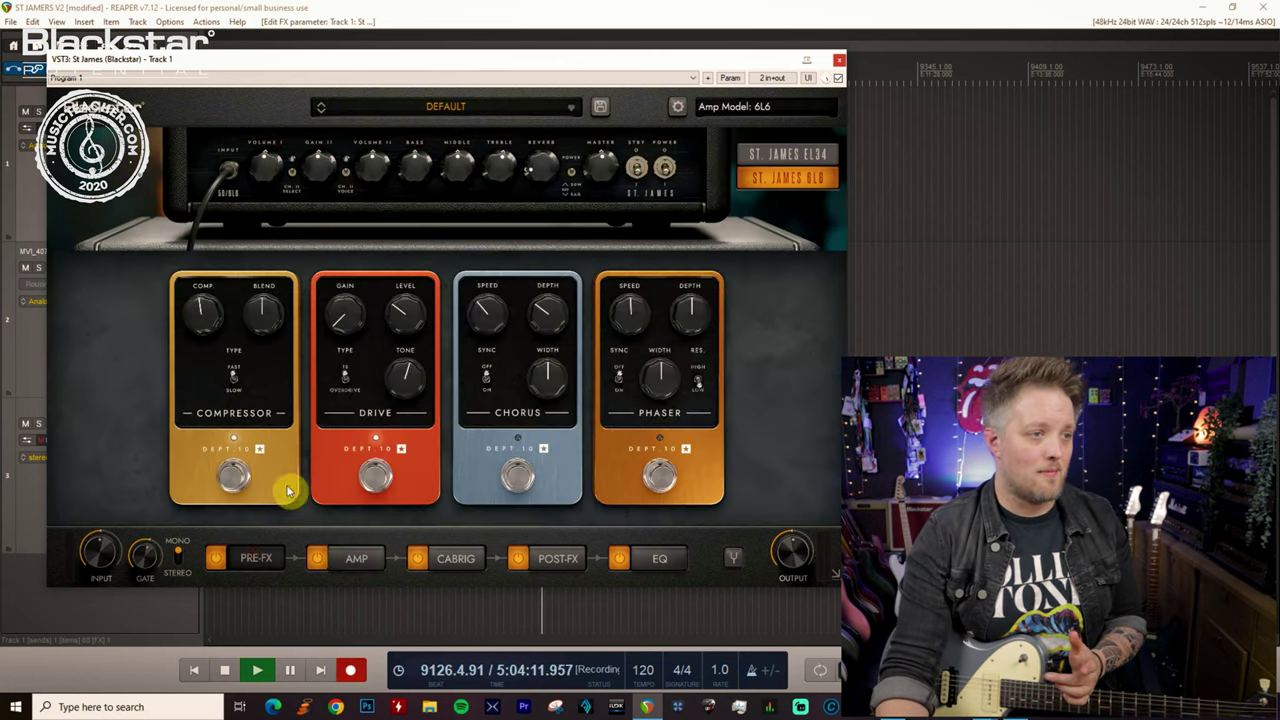
{"action": "left_click", "coordinate": [355, 560]}
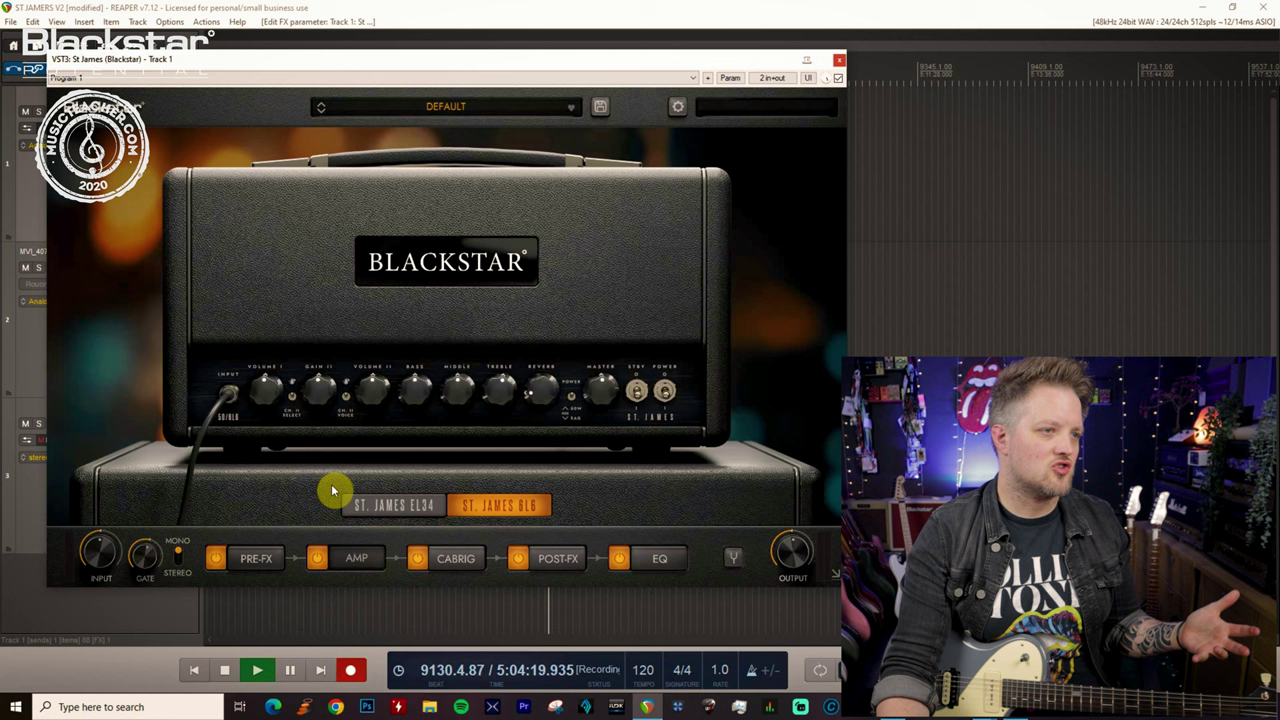
{"action": "left_click", "coordinate": [293, 400]}
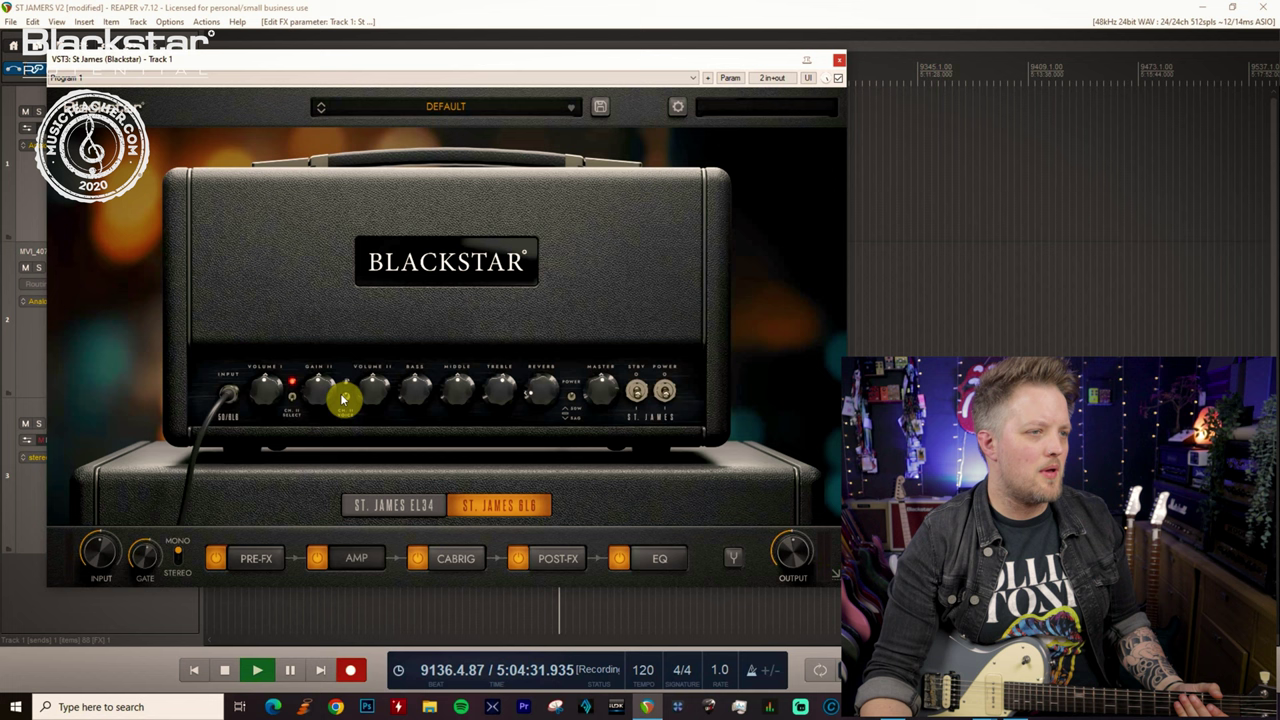
- Compare both Channel II voices, turn the master up, and leave Channel II on voice 1
{"action": "left_click", "coordinate": [343, 400]}
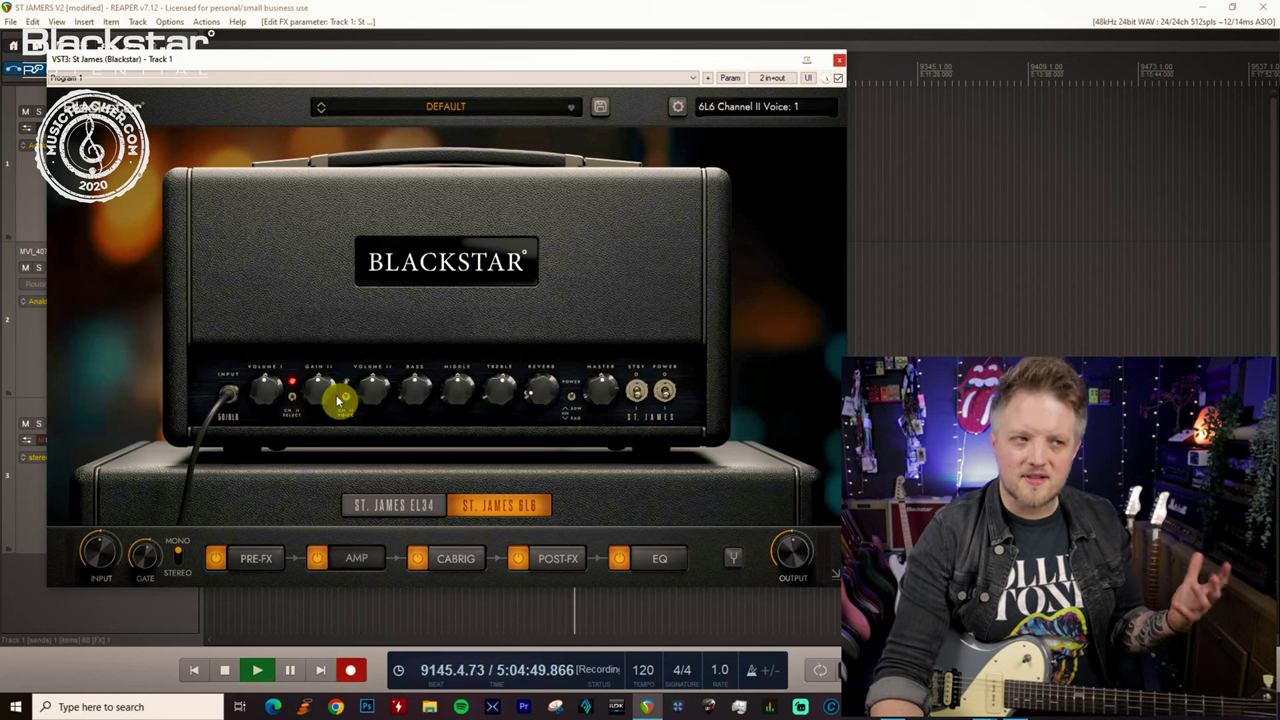
{"action": "left_click", "coordinate": [343, 400]}
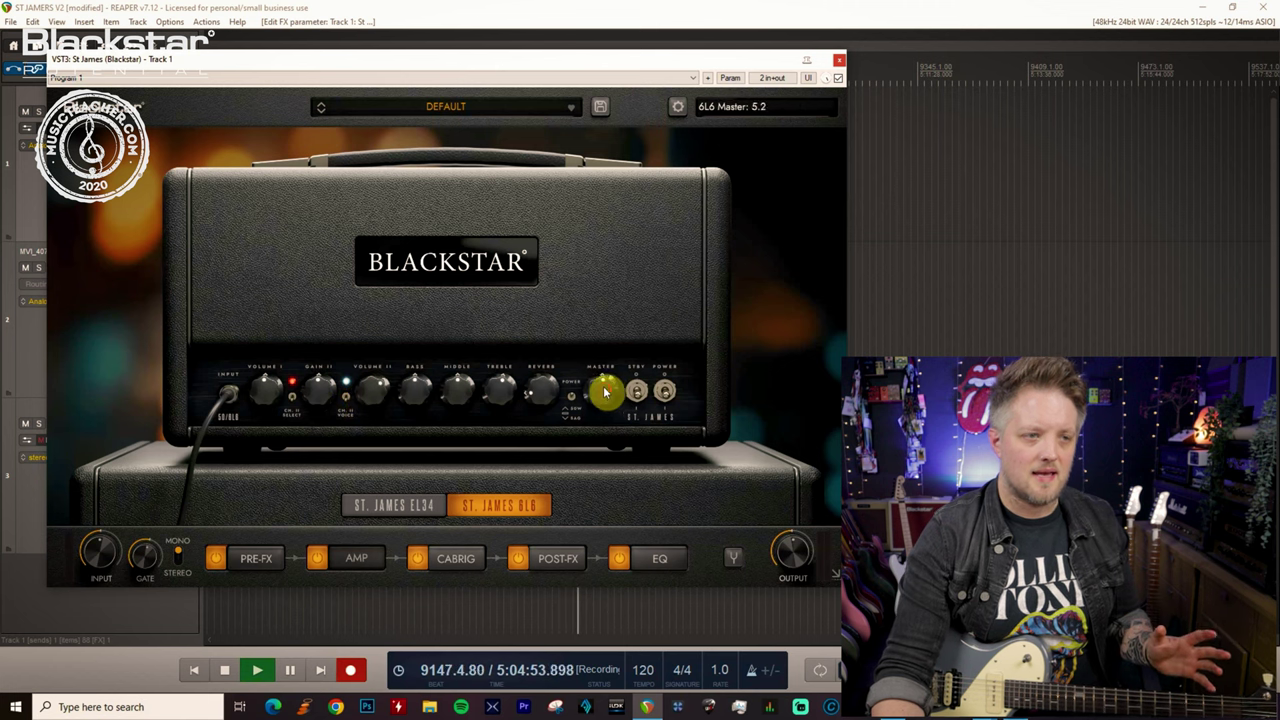
{"action": "left_click_drag", "start_coordinate": [605, 395], "coordinate": [608, 380]}
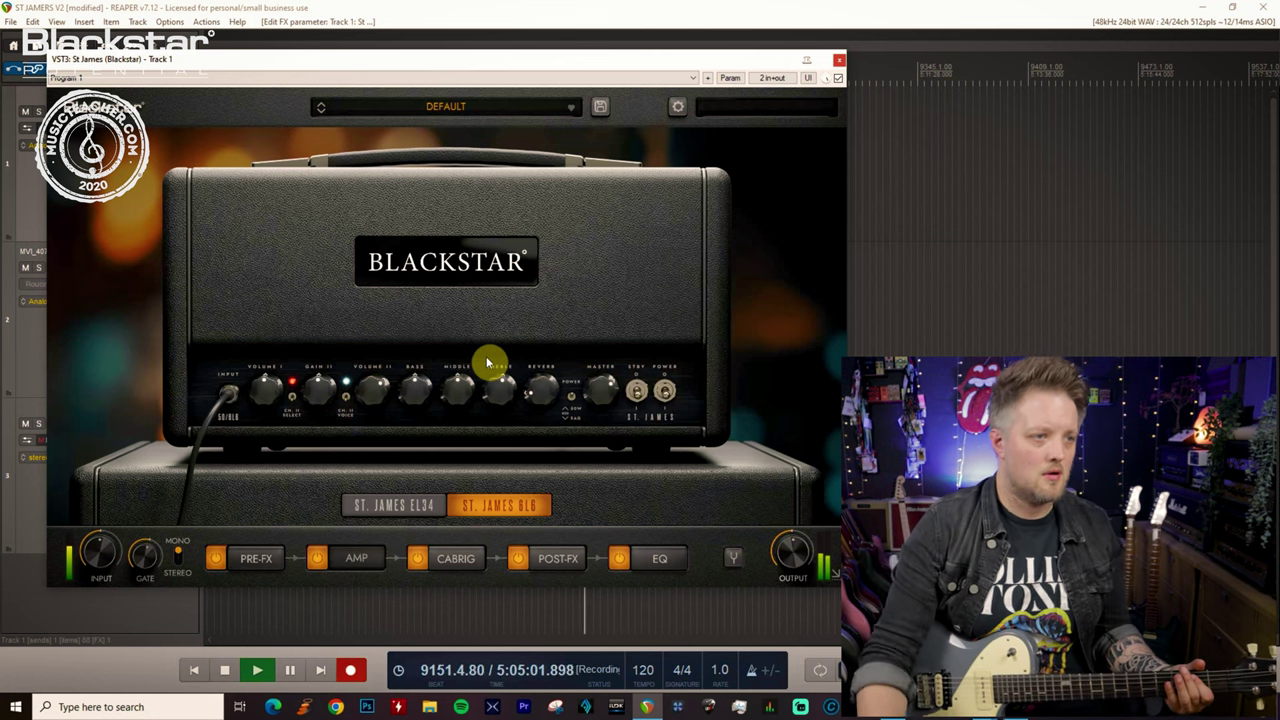
{"action": "left_click", "coordinate": [348, 400]}
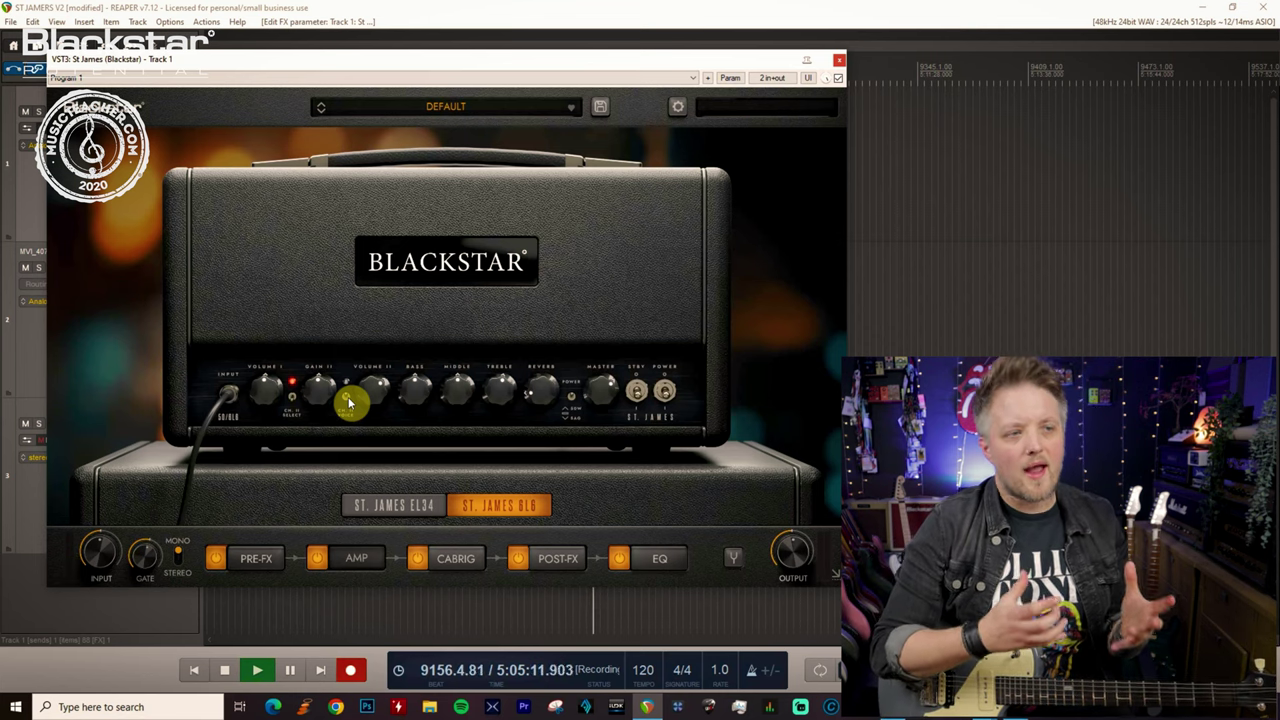
{"action": "left_click", "coordinate": [349, 402]}
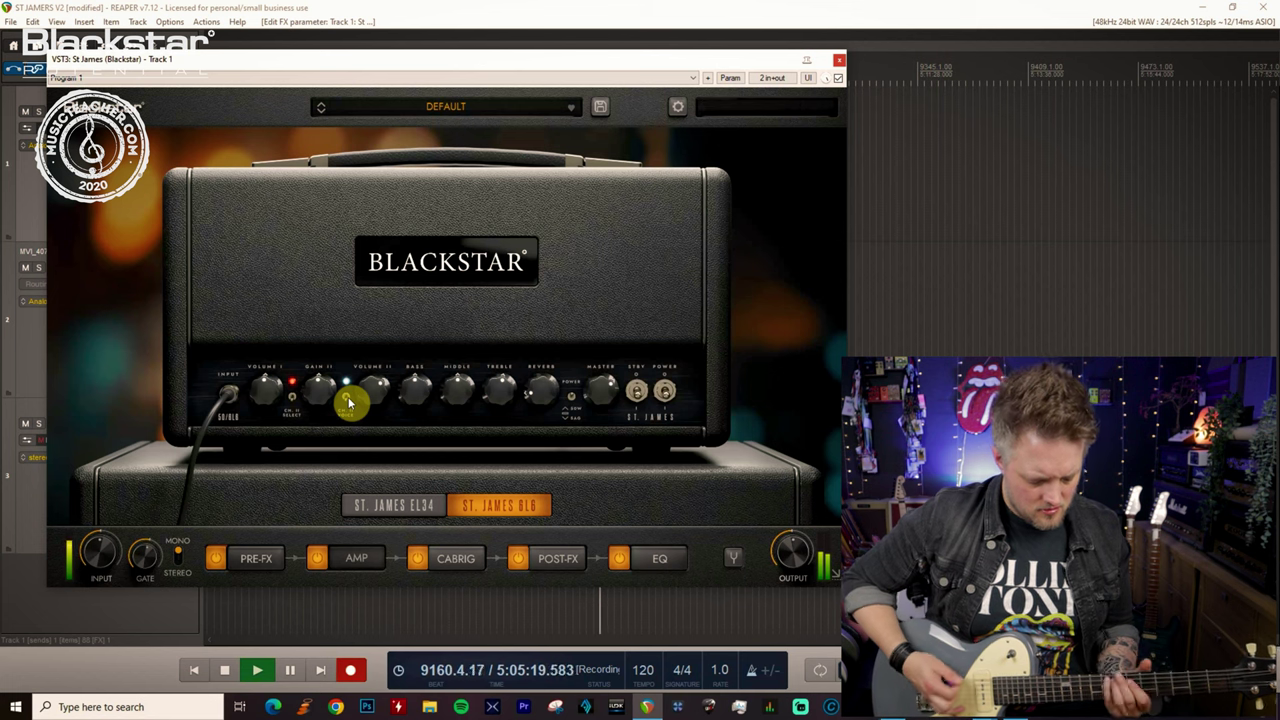
{"action": "left_click", "coordinate": [349, 402]}
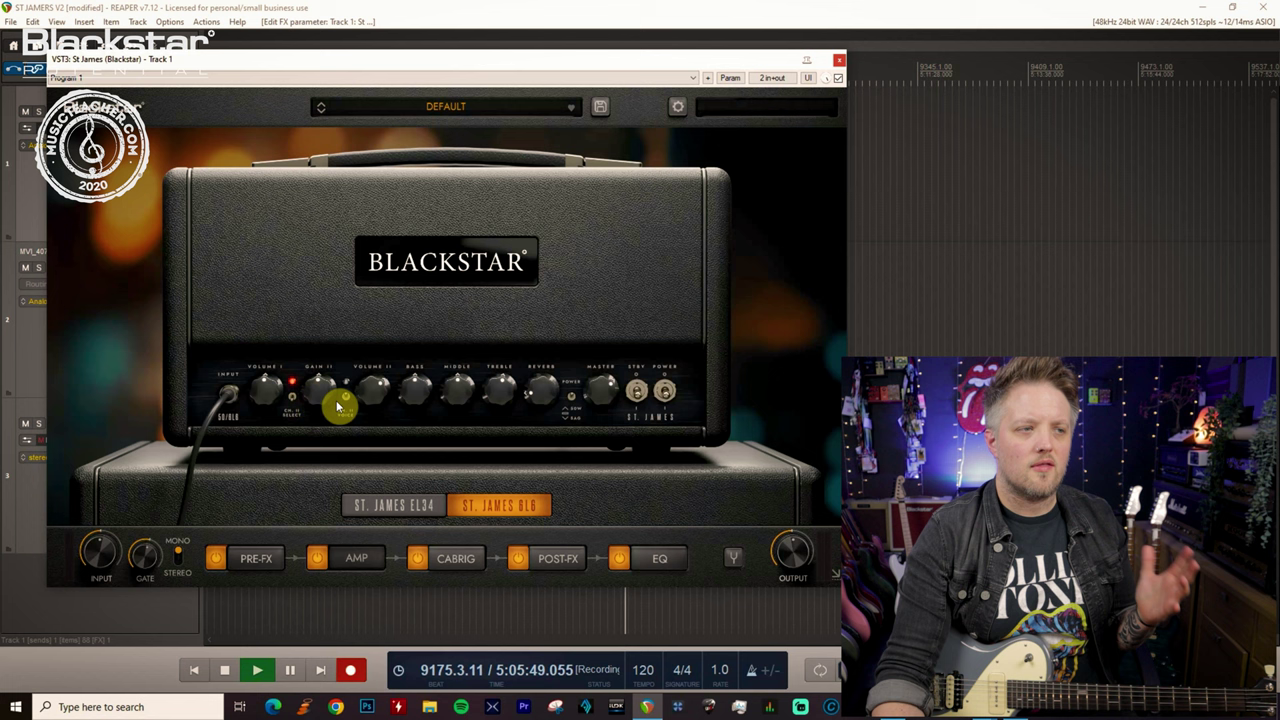
- Raise the 6L6 Channel II gain to 8.1, flipping the voice to 2 and back to 1
{"action": "scroll", "coordinate": [322, 405], "scroll_direction": "up", "scroll_amount": 8}
{"action": "scroll", "coordinate": [322, 405], "scroll_direction": "up", "scroll_amount": 5}
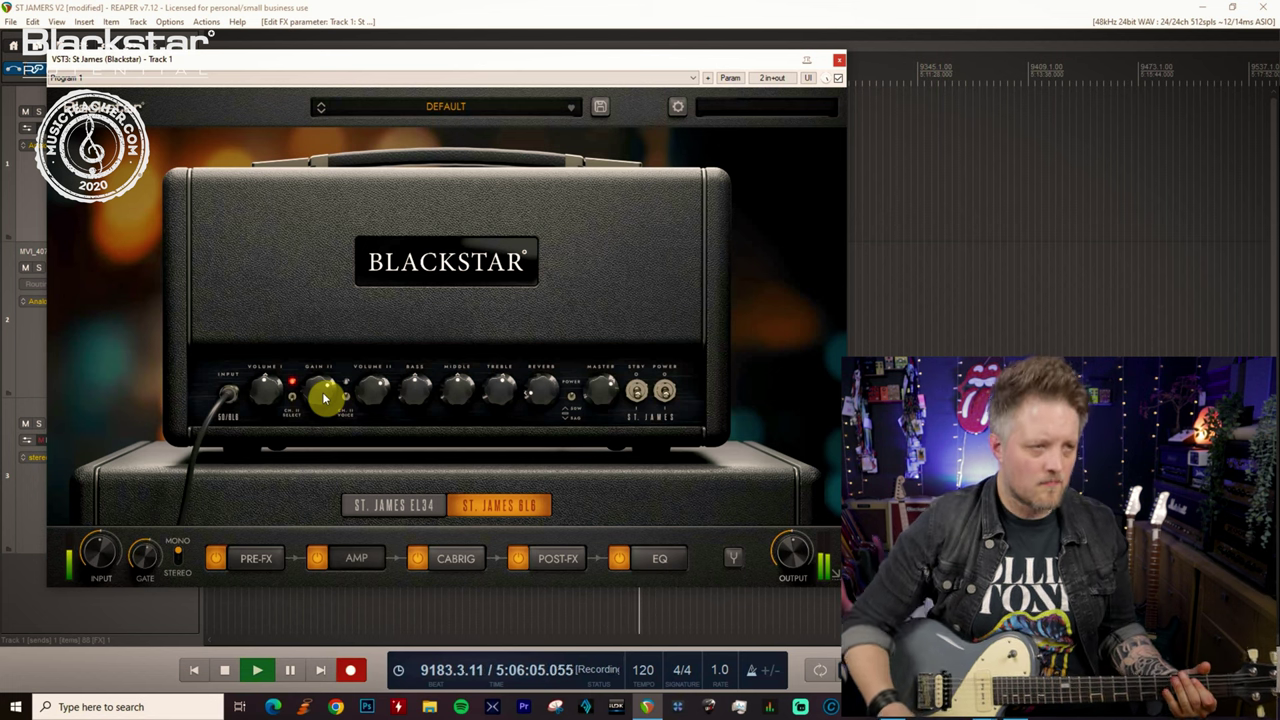
{"action": "left_click_drag", "start_coordinate": [322, 392], "coordinate": [321, 383]}
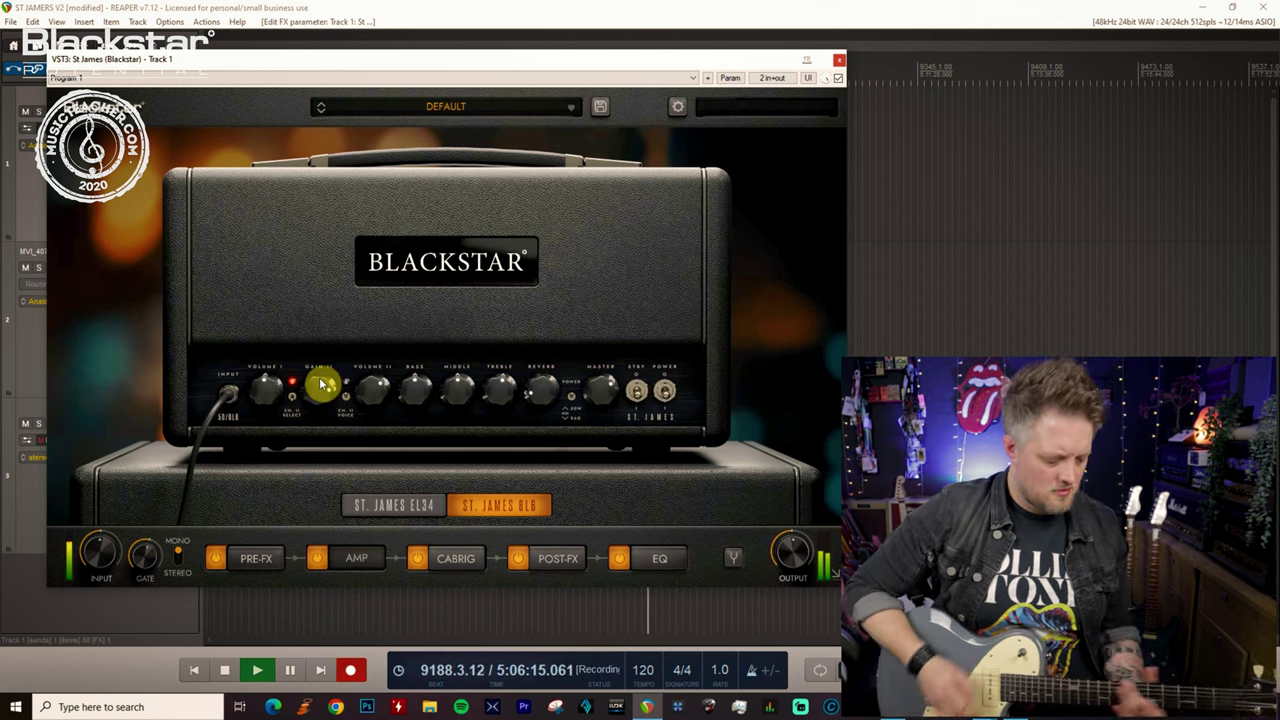
{"action": "left_click", "coordinate": [345, 403]}
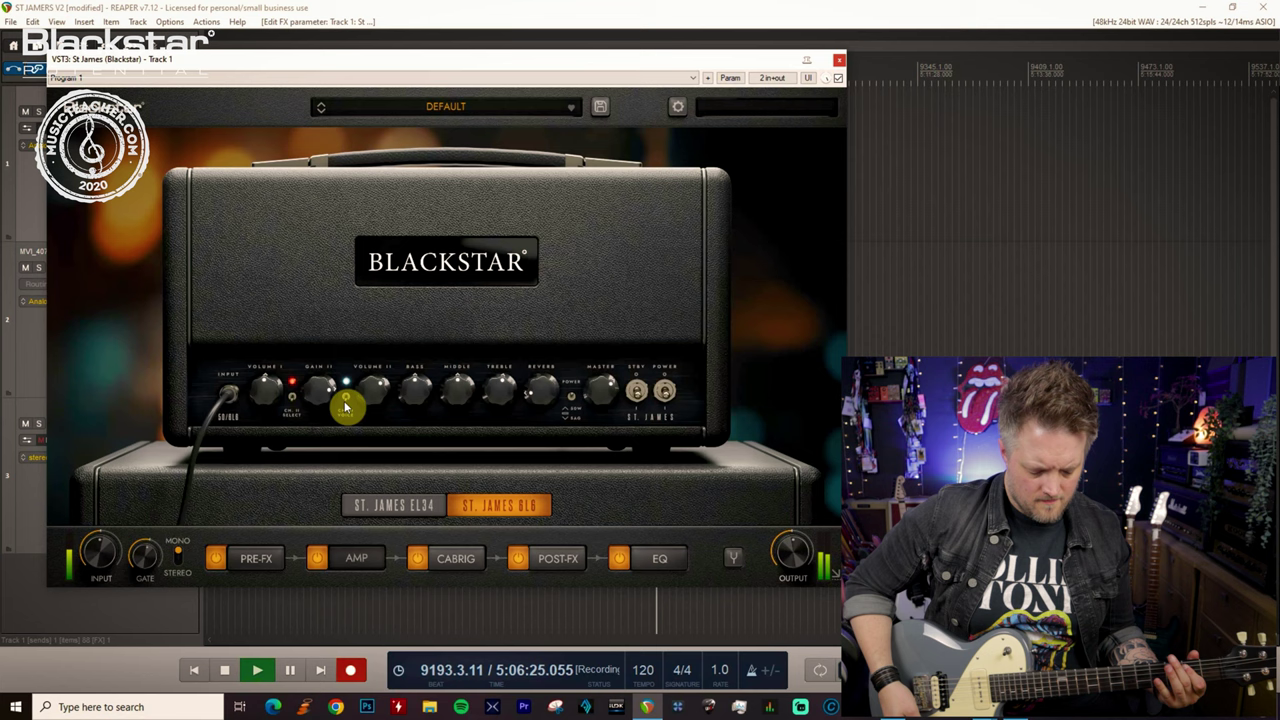
{"action": "left_click", "coordinate": [345, 404]}
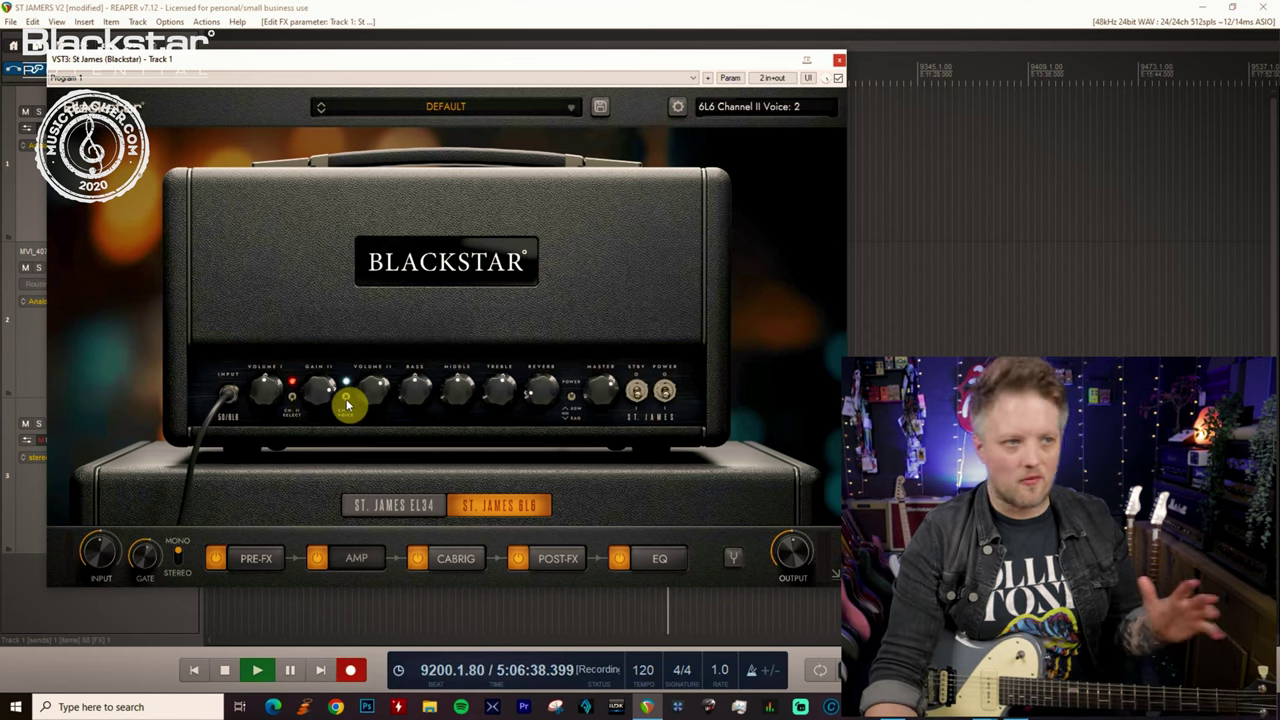
{"action": "mouse_move", "coordinate": [453, 415]}
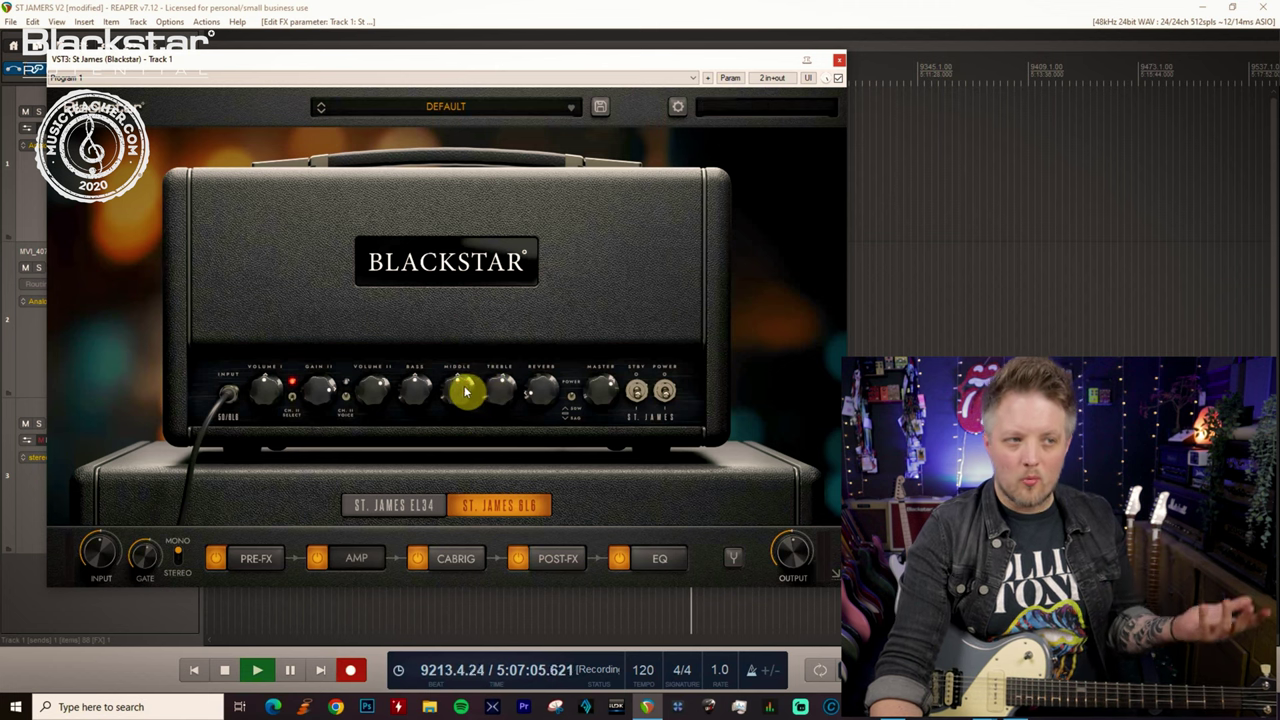
- Cut Middle to 3.5, raise Bass to 6.3, boost Middle to 8.5, then settle Middle at 5.7
{"action": "left_click_drag", "start_coordinate": [457, 388], "coordinate": [421, 383]}
{"action": "left_click", "coordinate": [500, 388]}
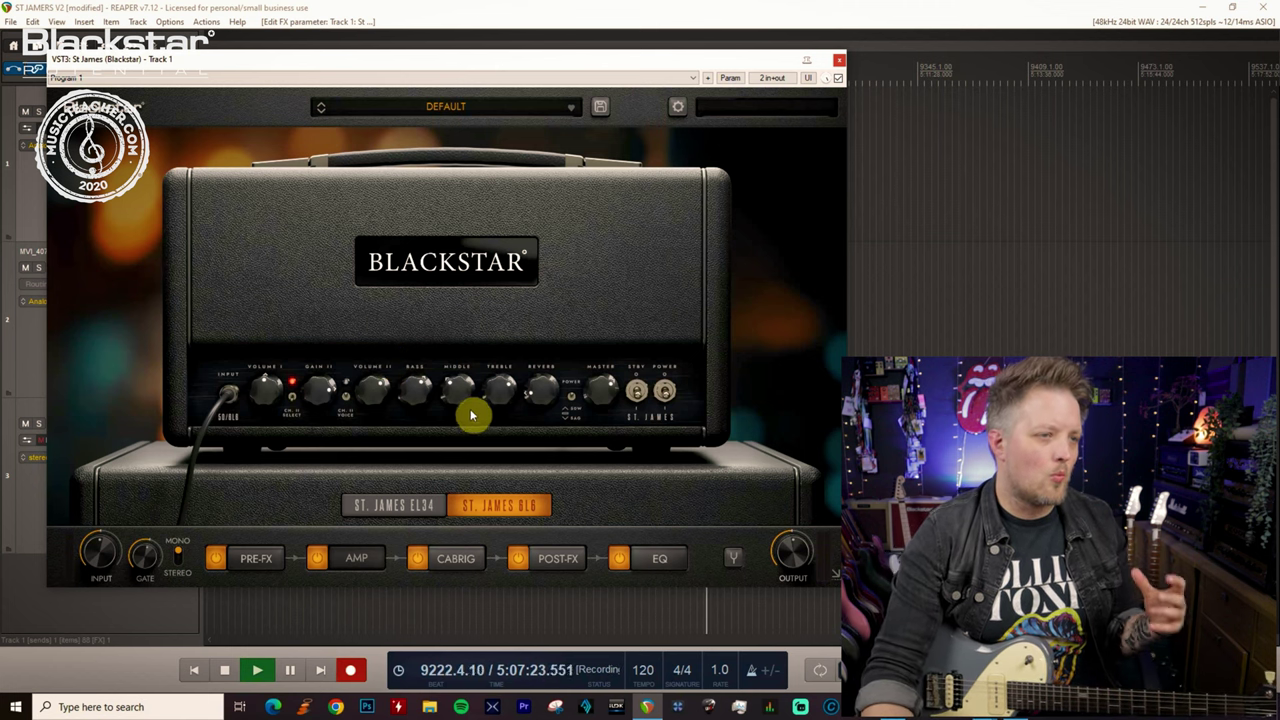
{"action": "mouse_move", "coordinate": [468, 384]}
{"action": "scroll", "coordinate": [468, 384], "scroll_direction": "up", "scroll_amount": 6}
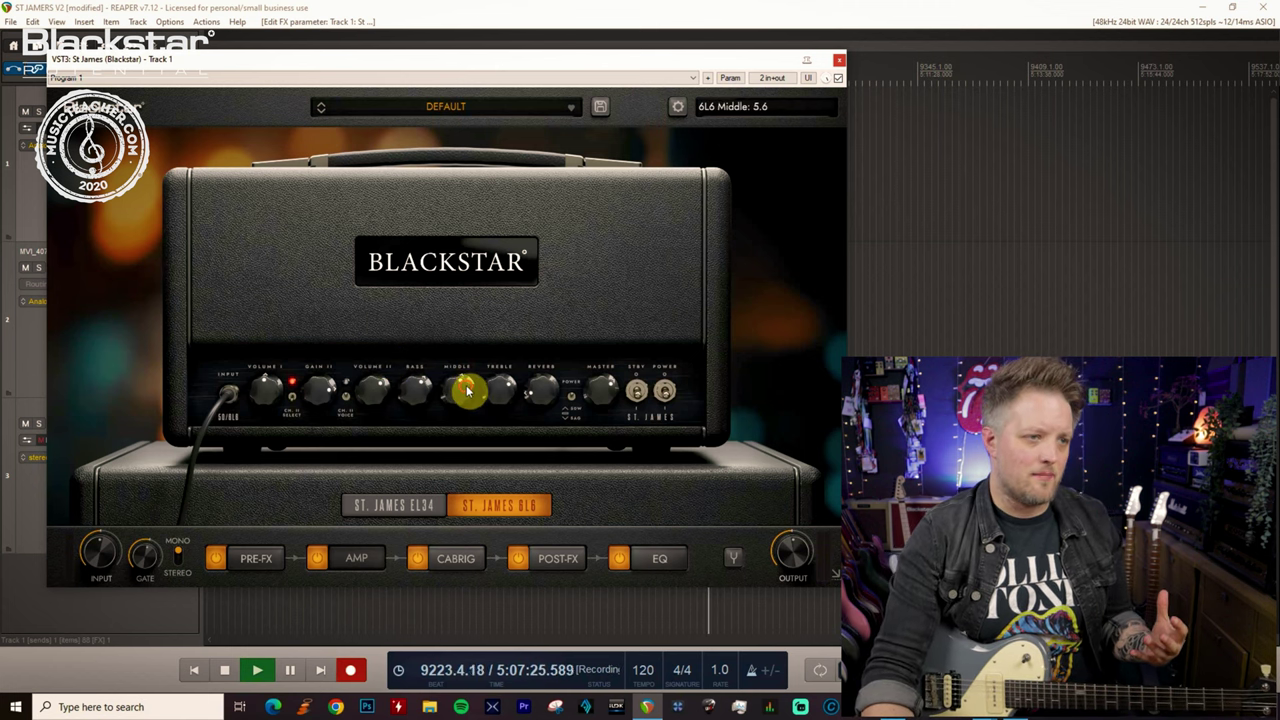
{"action": "left_click_drag", "start_coordinate": [463, 378], "coordinate": [440, 357]}
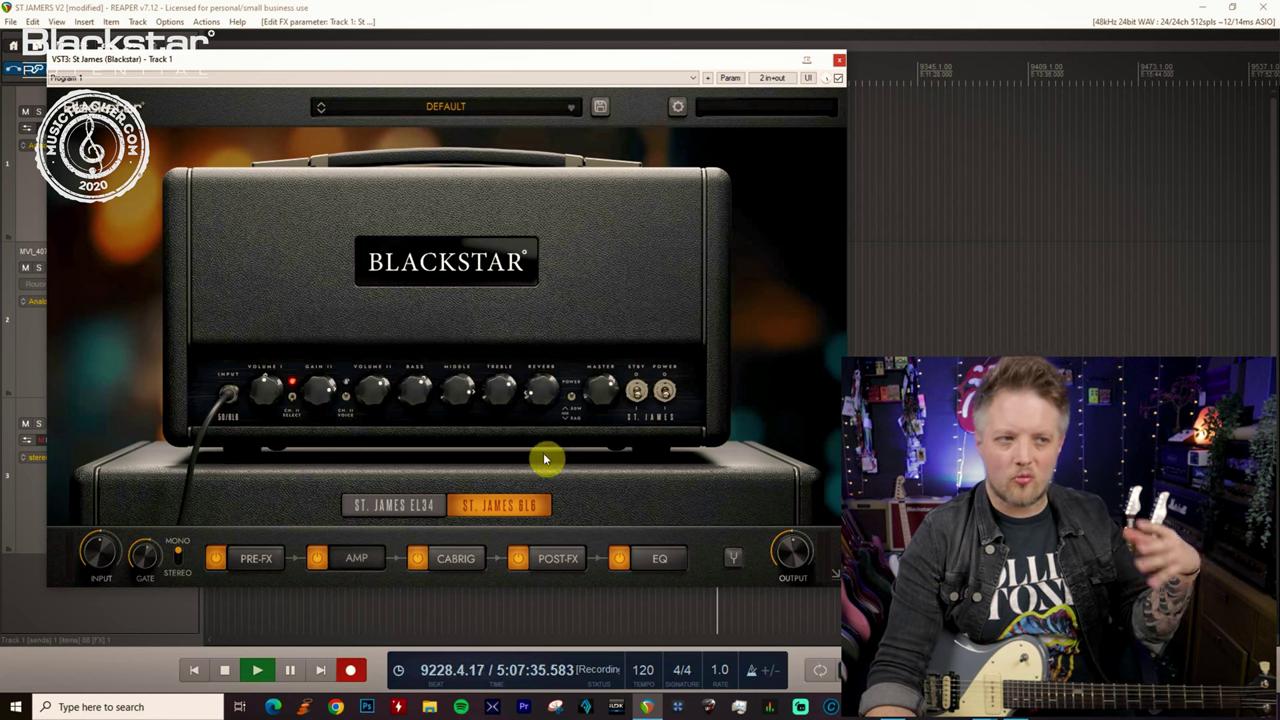
{"action": "mouse_move", "coordinate": [466, 411]}
{"action": "left_mouse_down"}
{"action": "mouse_move", "coordinate": [466, 440]}
{"action": "mouse_move", "coordinate": [465, 395]}
{"action": "mouse_move", "coordinate": [457, 386]}
{"action": "mouse_move", "coordinate": [463, 403]}
{"action": "mouse_move", "coordinate": [444, 404]}
{"action": "left_mouse_up"}
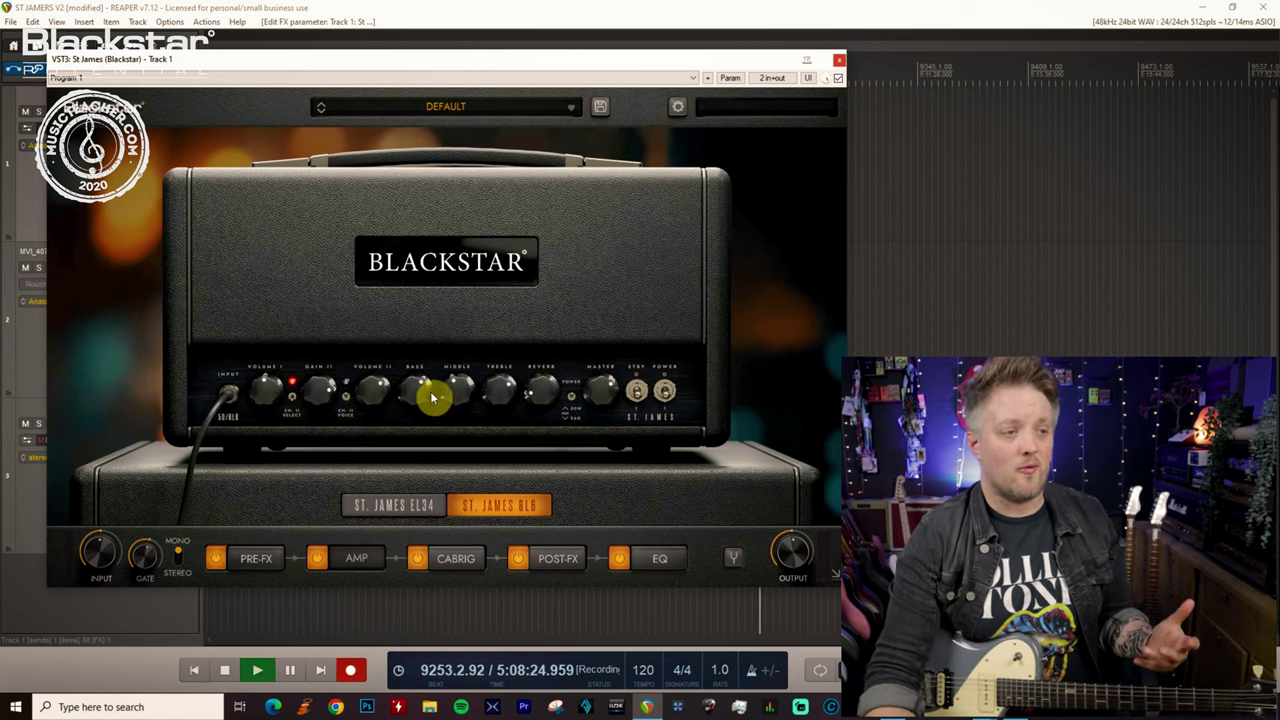
- On the pre-FX pedalboard, engage both the Compressor and Drive footswitches ahead of the 6L6 amp
{"action": "left_click", "coordinate": [257, 566]}
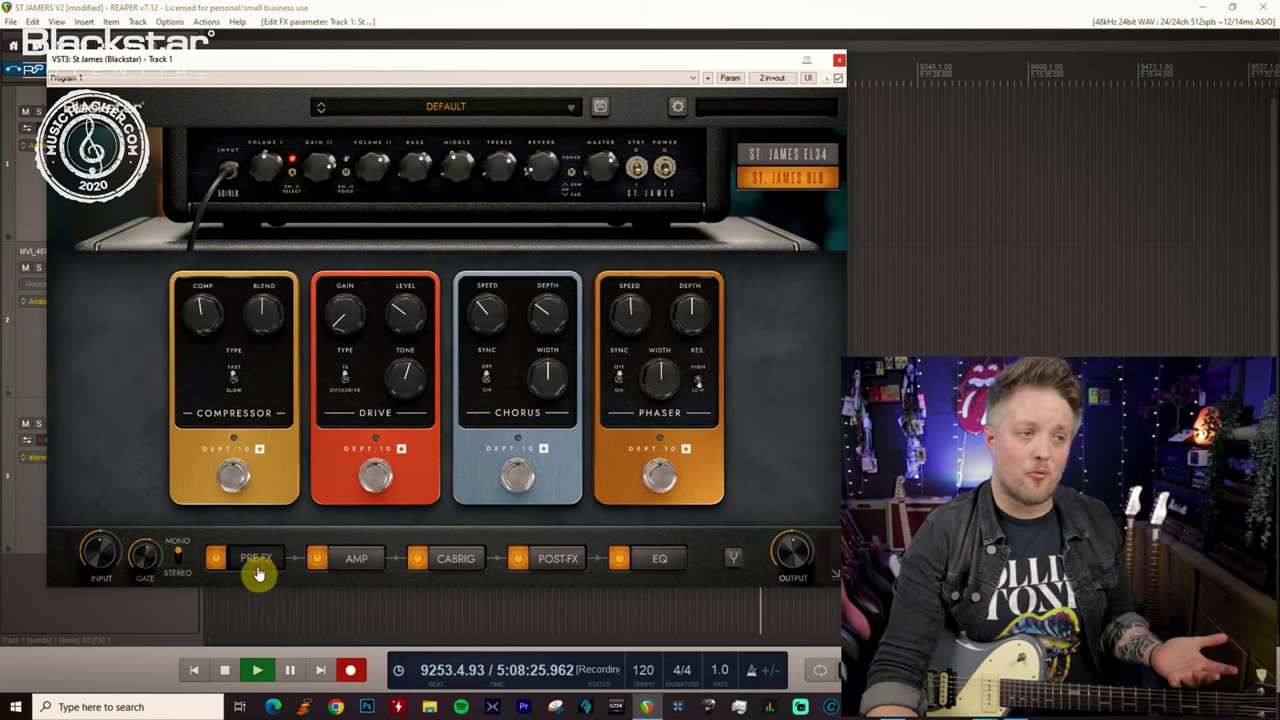
{"action": "left_click", "coordinate": [232, 482]}
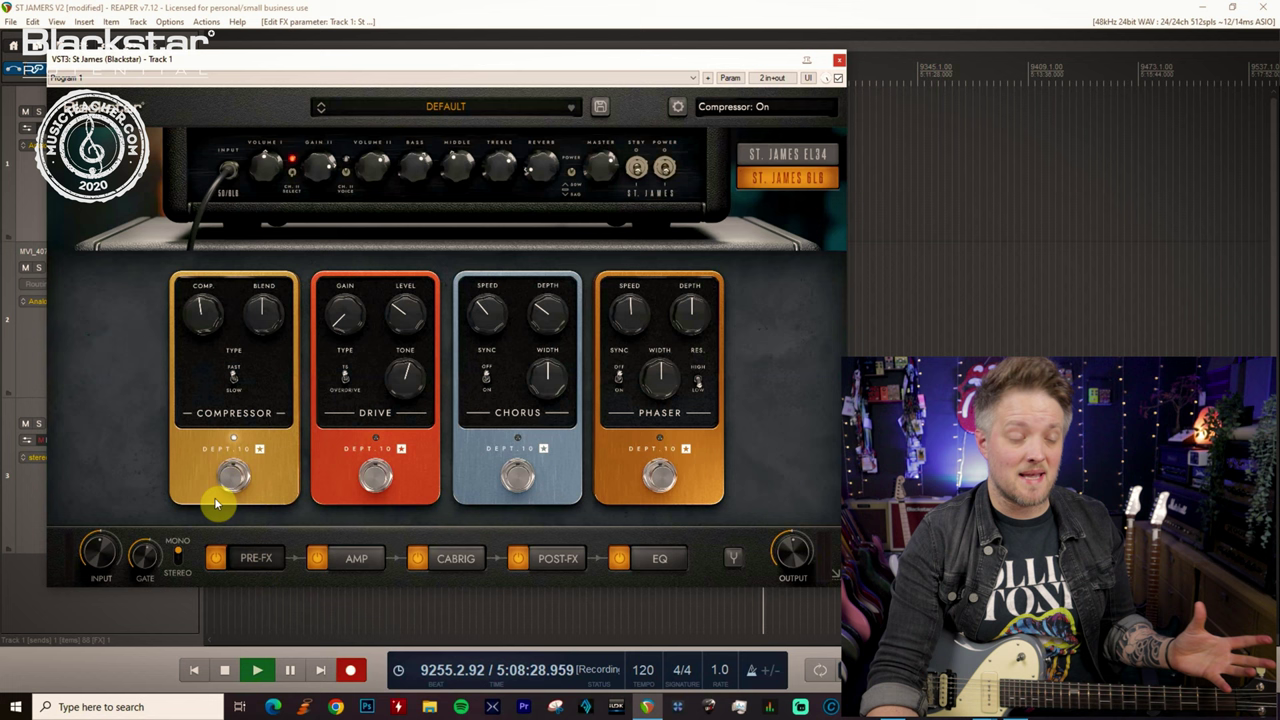
{"action": "left_click", "coordinate": [380, 480]}
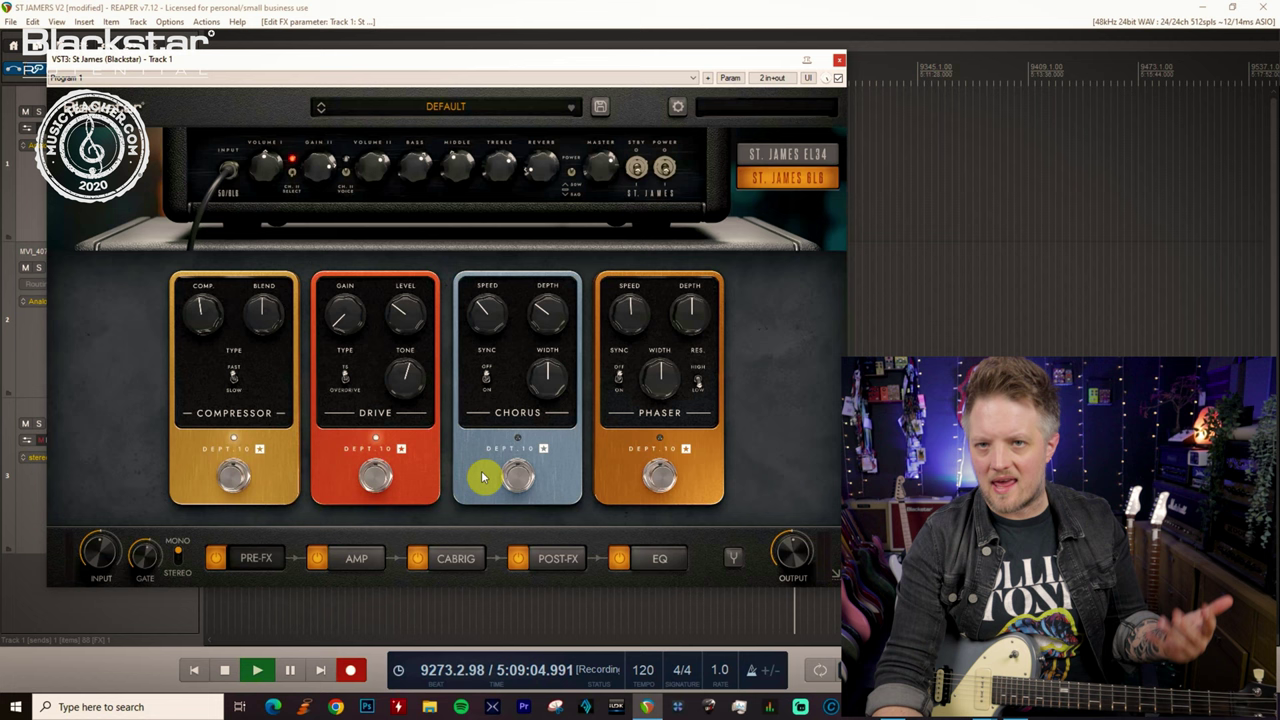
- In the Cab Rig, load the Artisan 4x12 A cabinet into both Cab One and Cab Two
{"action": "left_click", "coordinate": [462, 560]}
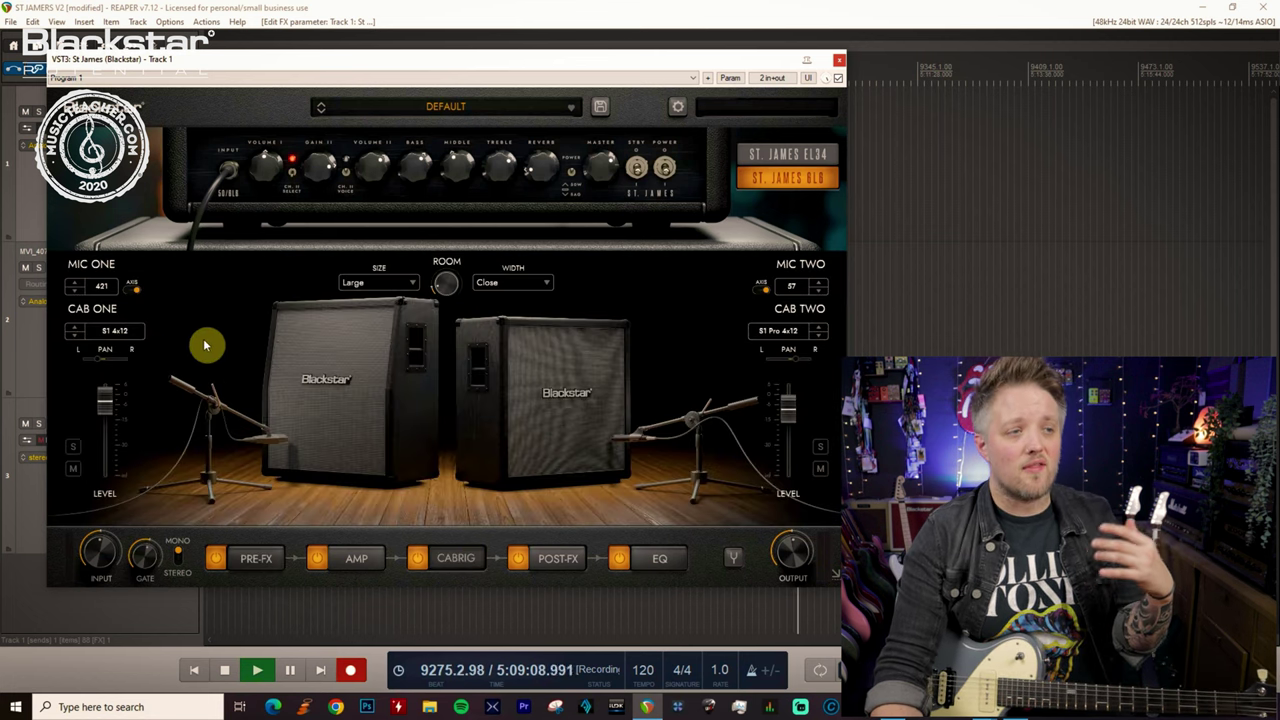
{"action": "left_click", "coordinate": [124, 331]}
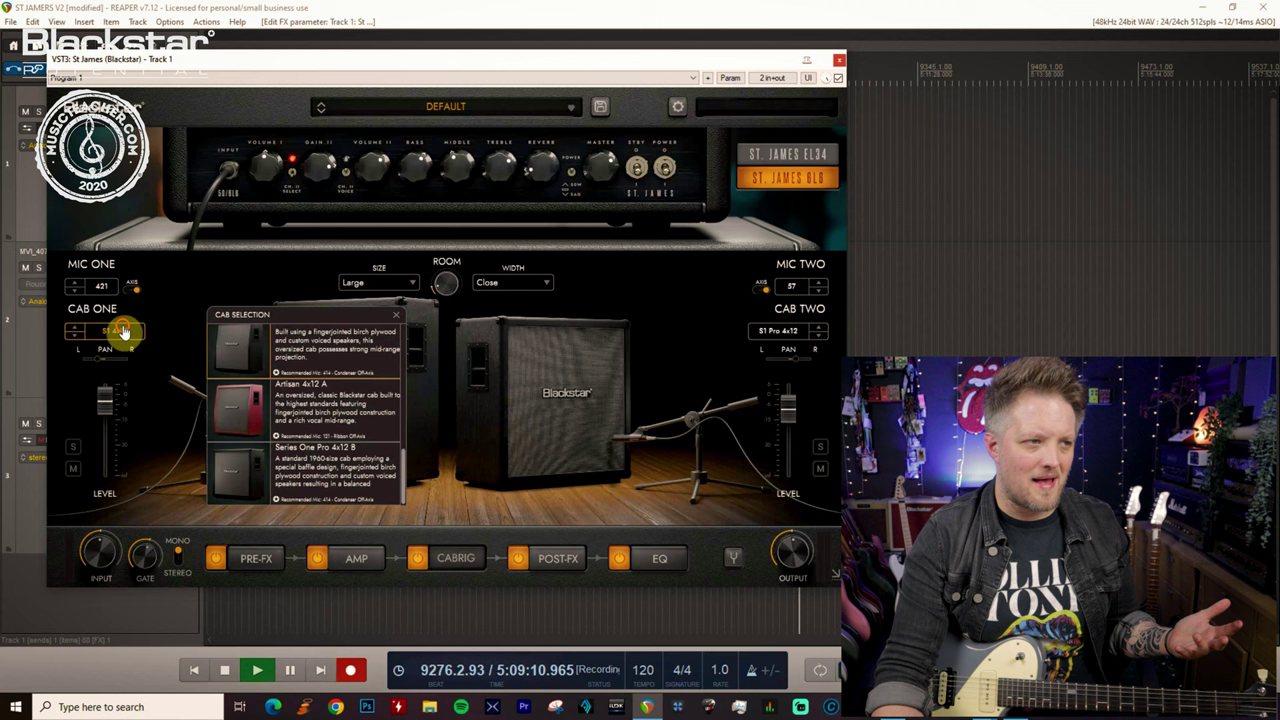
{"action": "left_click", "coordinate": [336, 403]}
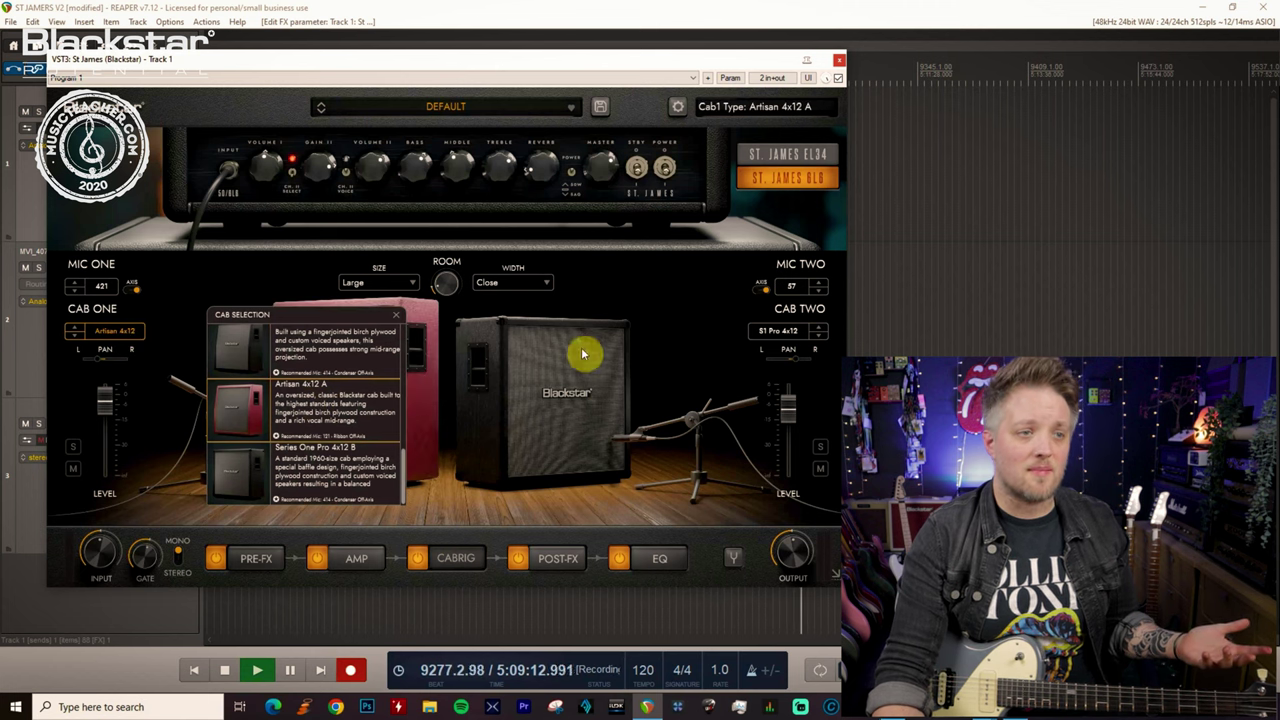
{"action": "left_click", "coordinate": [786, 331]}
{"action": "left_click", "coordinate": [632, 406]}
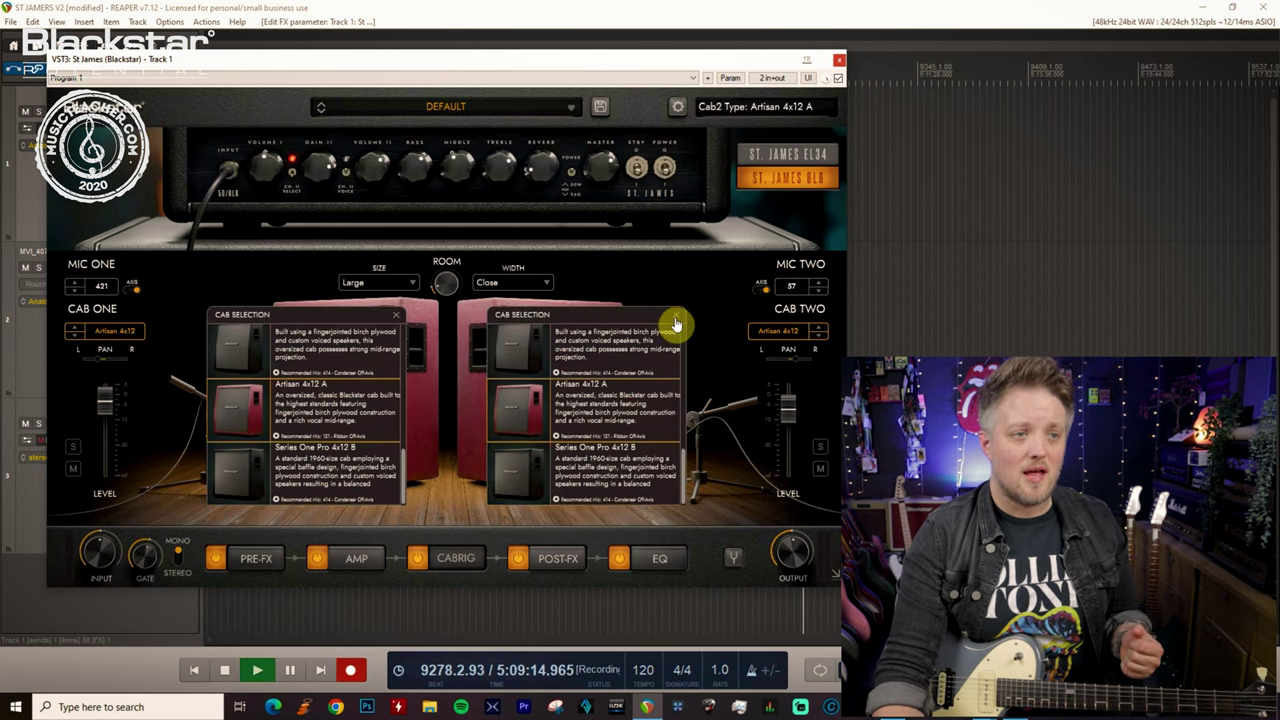
{"action": "left_click", "coordinate": [394, 316]}
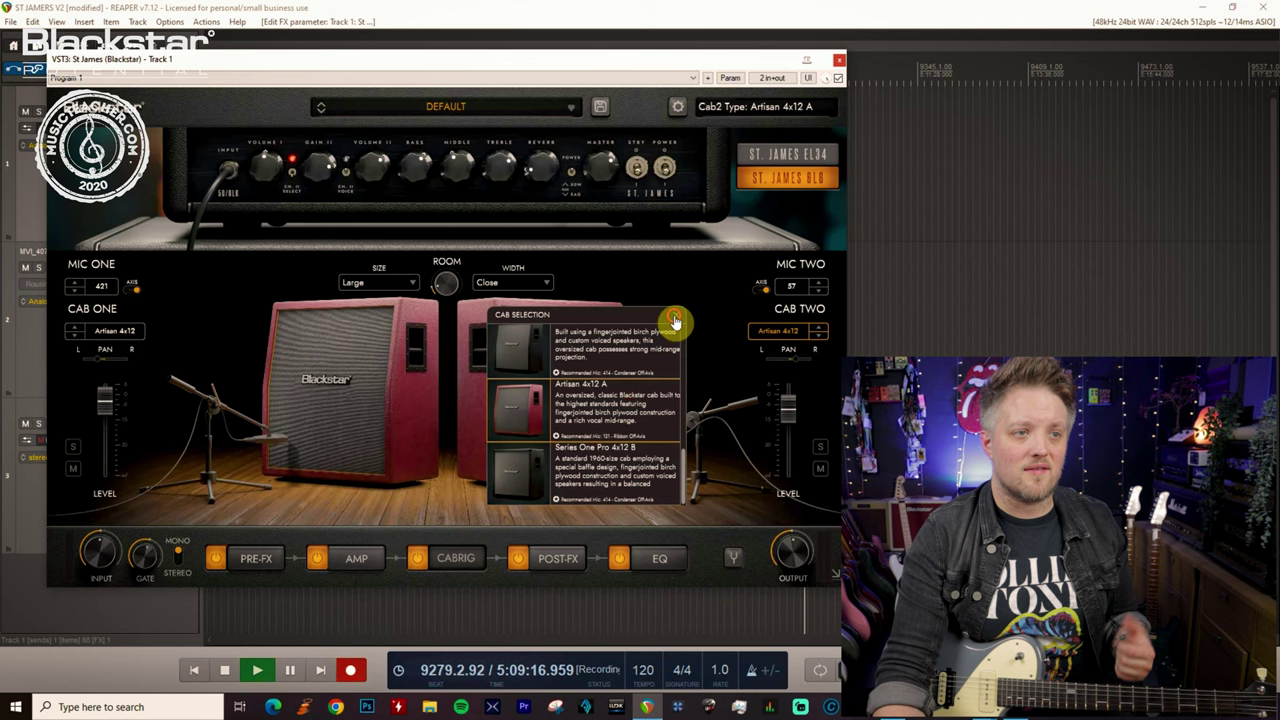
{"action": "left_click", "coordinate": [675, 316]}
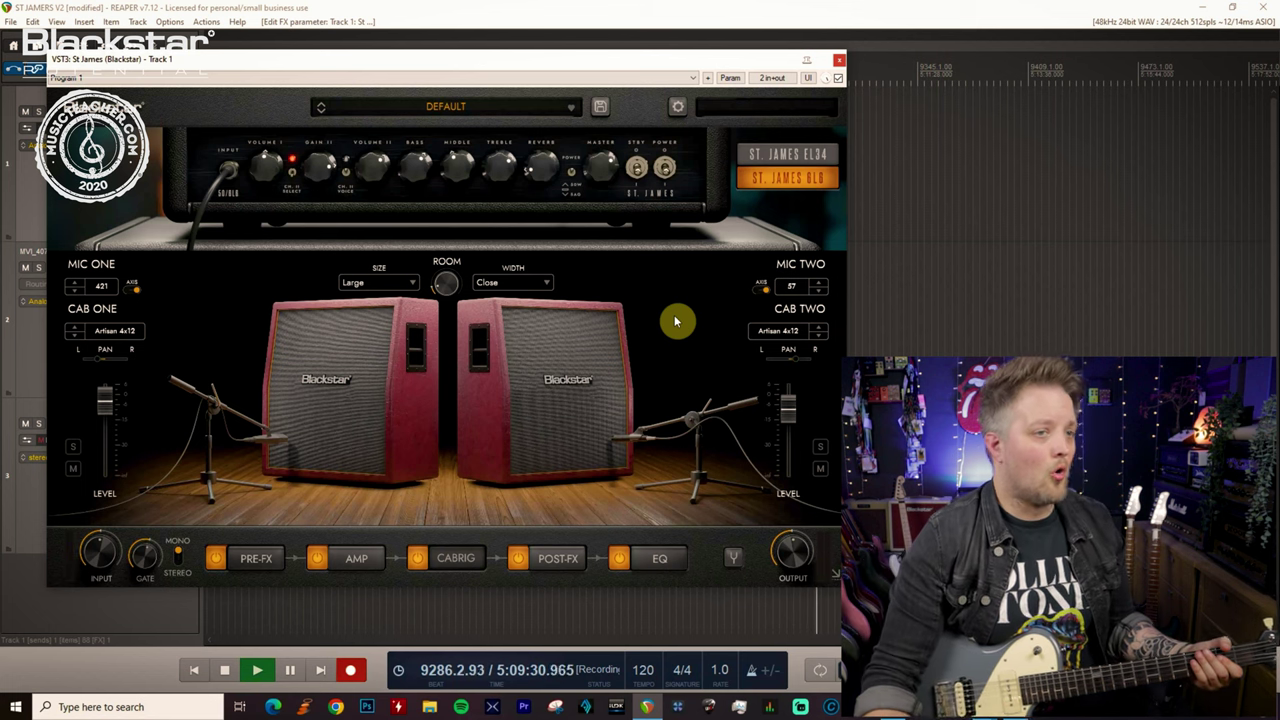
- Switch Cab One to the Series One Pro 4x12 A, after briefly trying Series One 4x12 A
{"action": "left_click", "coordinate": [107, 331]}
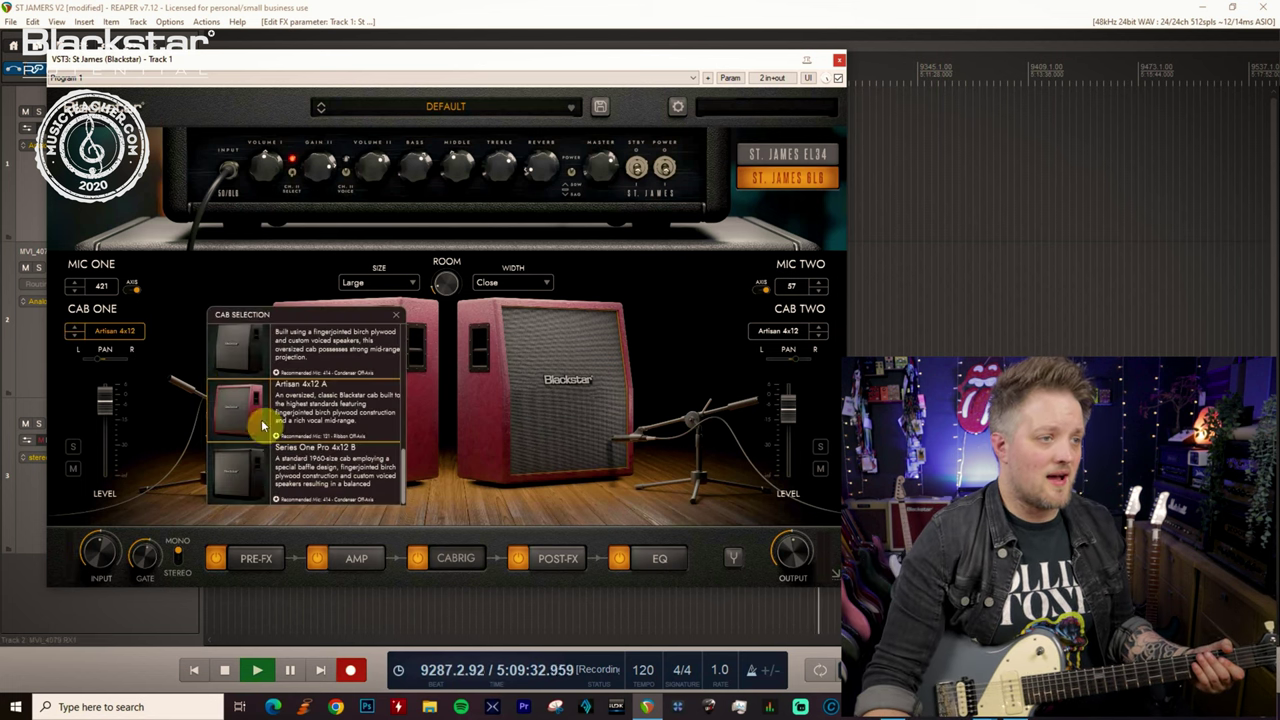
{"action": "left_click", "coordinate": [313, 365]}
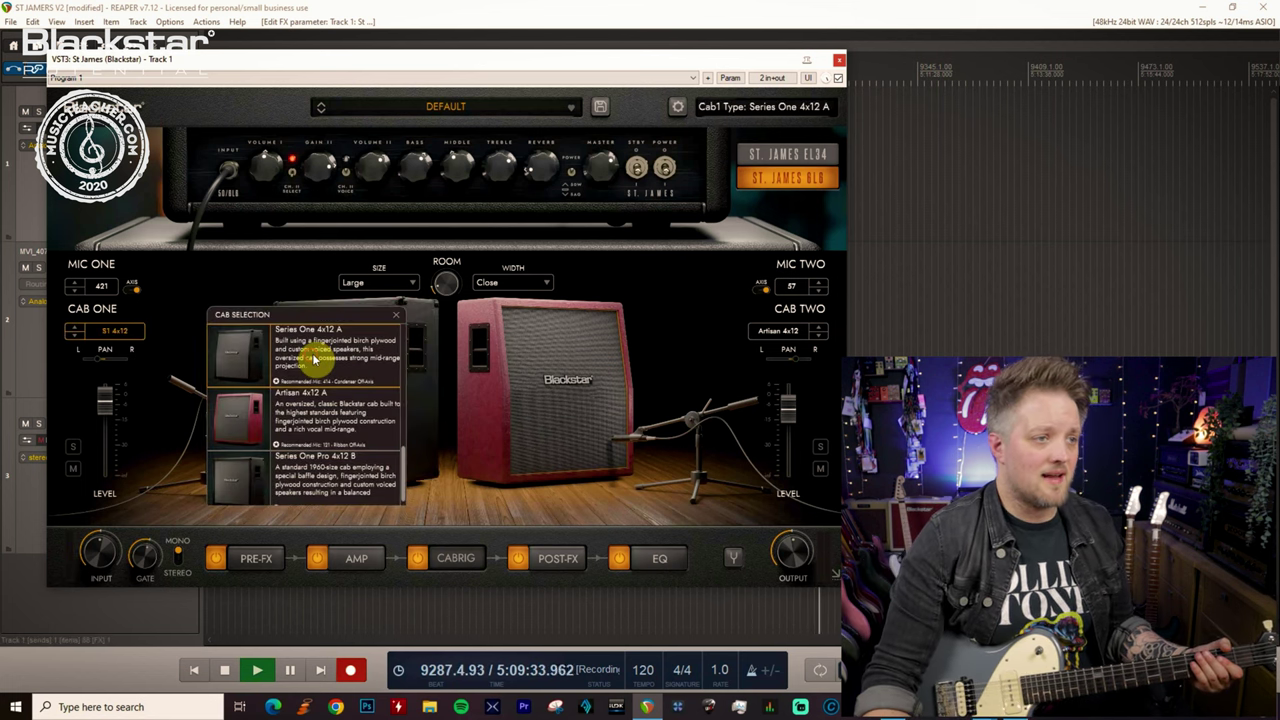
{"action": "left_click", "coordinate": [402, 320]}
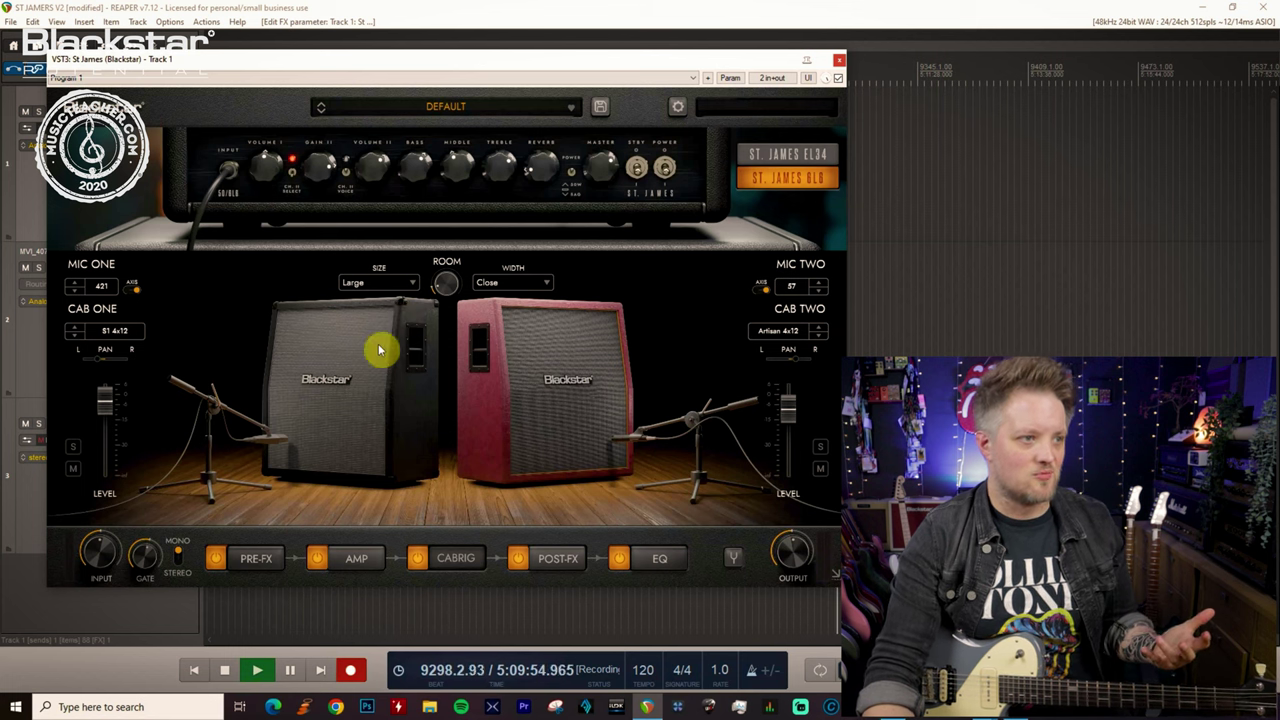
{"action": "left_click", "coordinate": [118, 332]}
{"action": "left_click", "coordinate": [281, 440]}
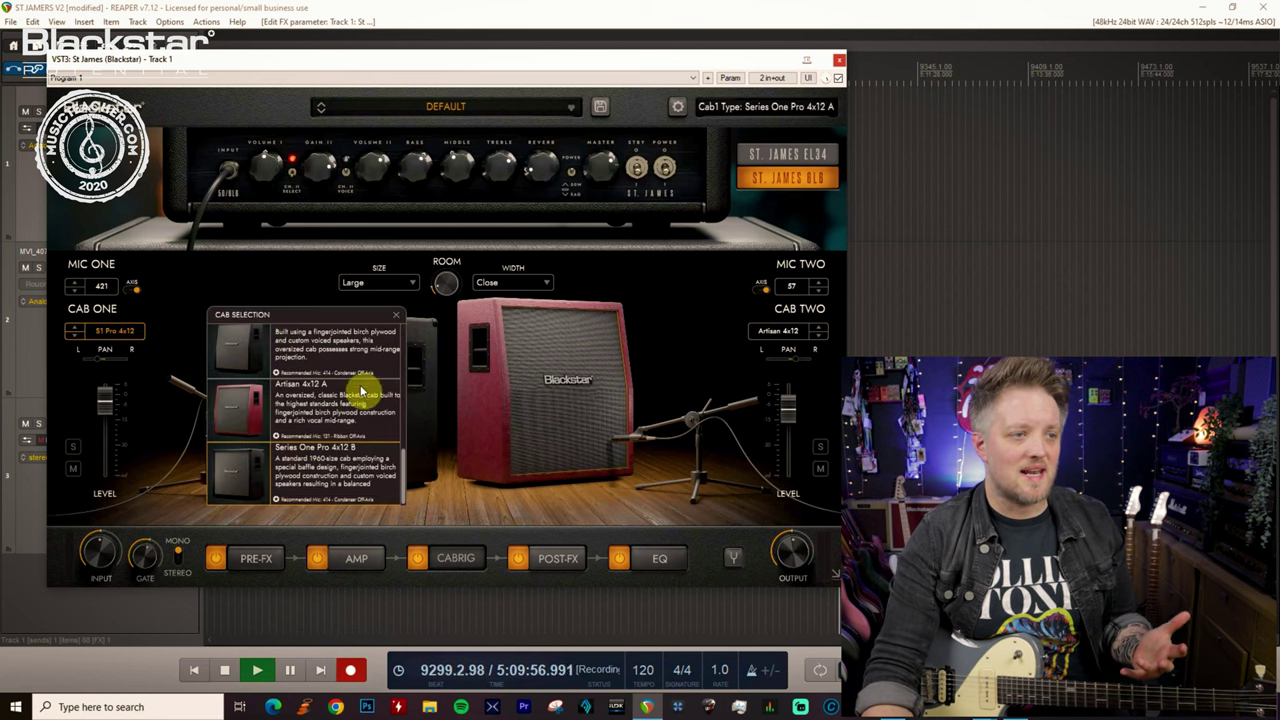
{"action": "left_click", "coordinate": [392, 322]}
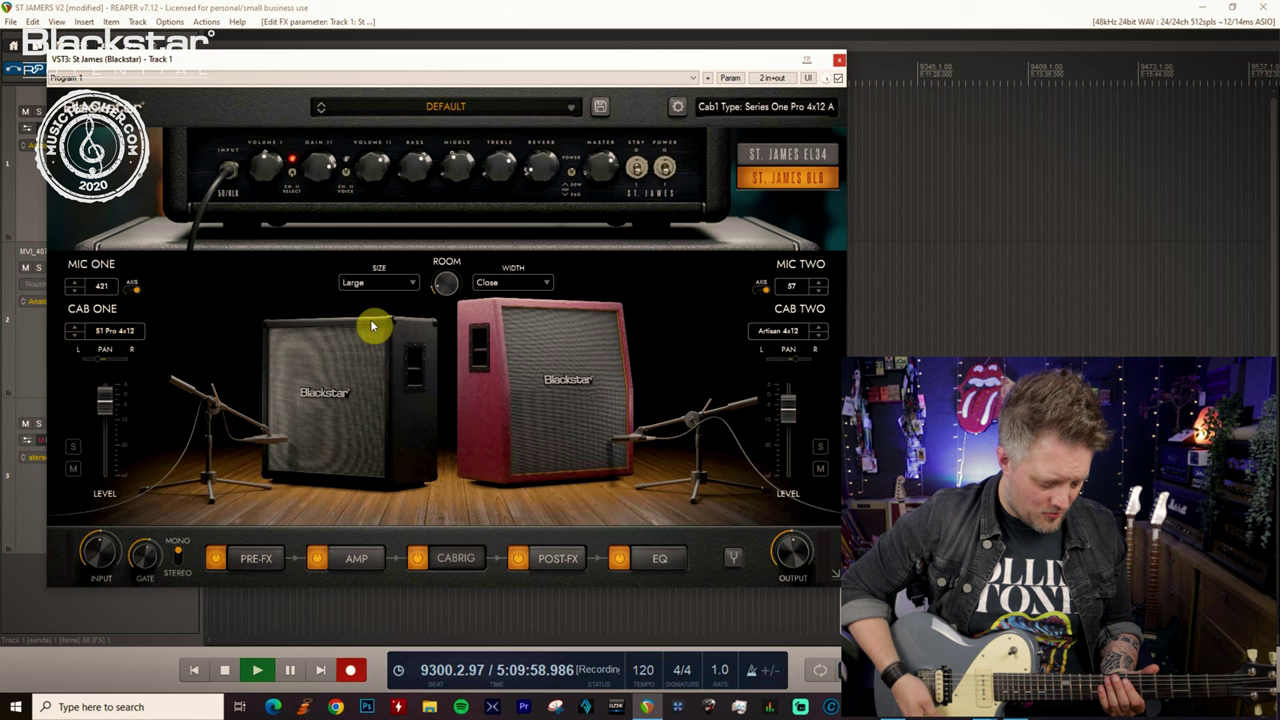